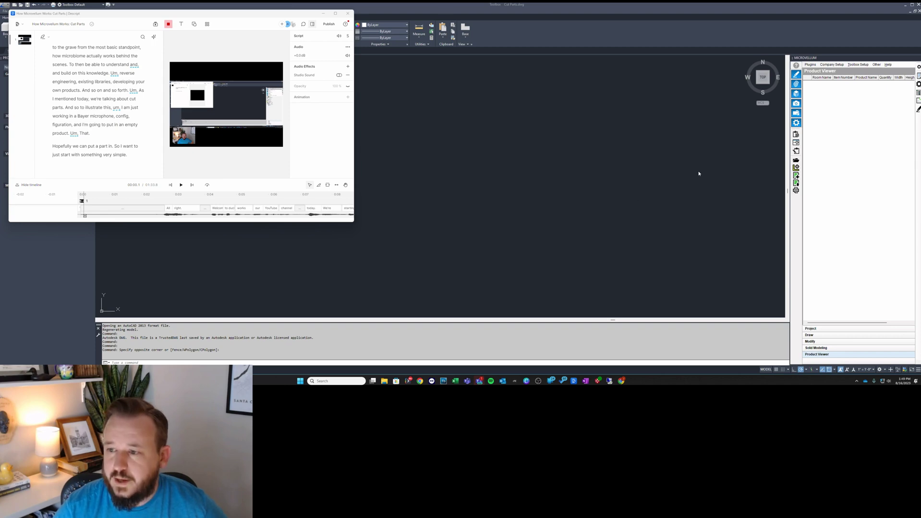
Step: Minimize the Descript recording editor to uncover the AutoCAD drawing
{"action": "left_click", "coordinate": [323, 13]}
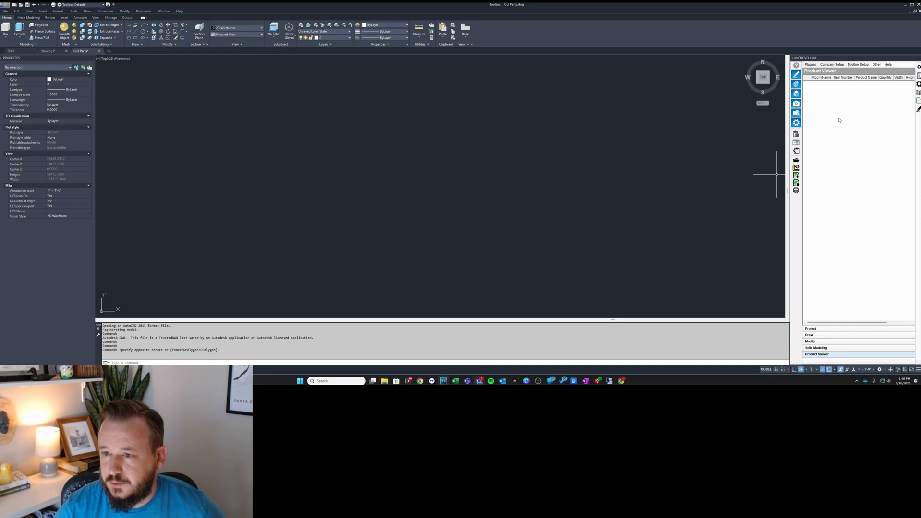
Step: Check the Cut Parts project and room info, then bring up actions for the empty Product Viewer list
{"action": "left_click", "coordinate": [828, 329]}
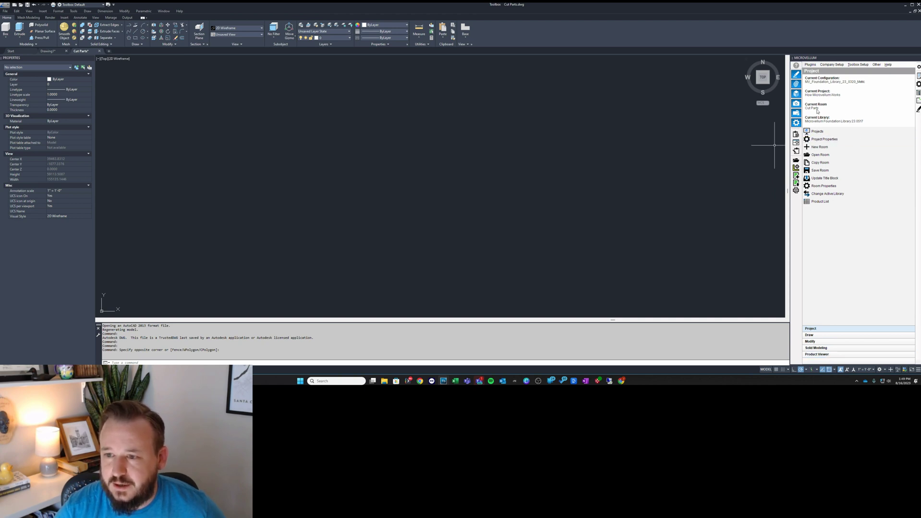
{"action": "left_click", "coordinate": [818, 355]}
{"action": "right_click", "coordinate": [844, 125]}
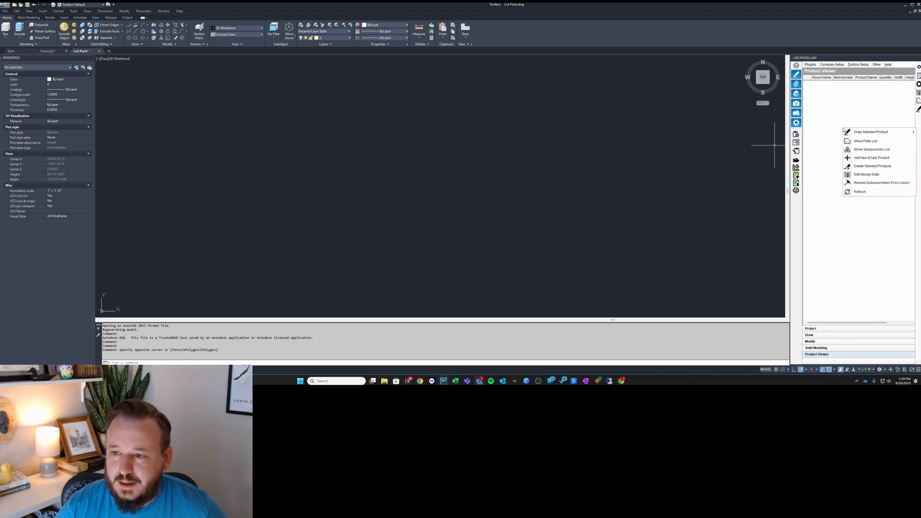
Step: Add empty product 1.01 'New Product' and draw it into the drawing with default prompts
{"action": "left_click", "coordinate": [893, 159]}
{"action": "mouse_move", "coordinate": [860, 322]}
{"action": "left_mouse_down"}
{"action": "mouse_move", "coordinate": [884, 321]}
{"action": "mouse_move", "coordinate": [862, 322]}
{"action": "left_mouse_up"}
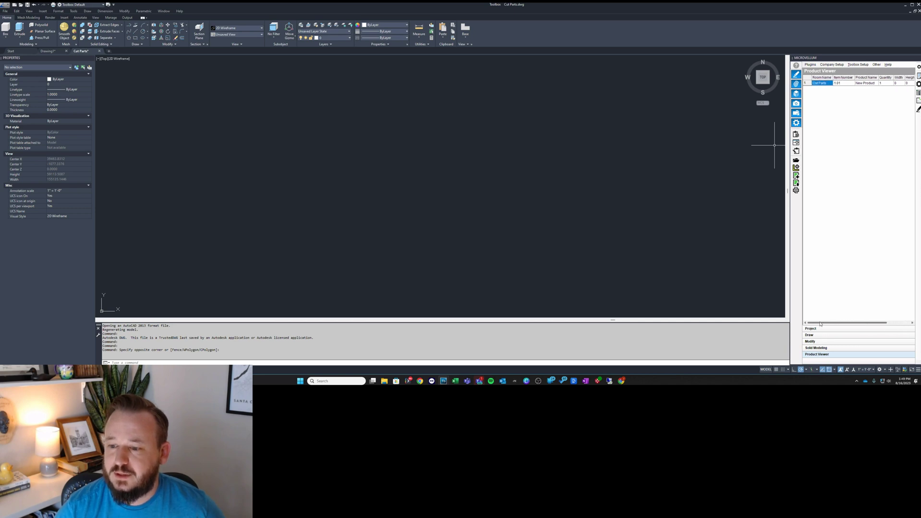
{"action": "right_click", "coordinate": [851, 83]}
{"action": "mouse_move", "coordinate": [864, 88]}
{"action": "left_click", "coordinate": [821, 114]}
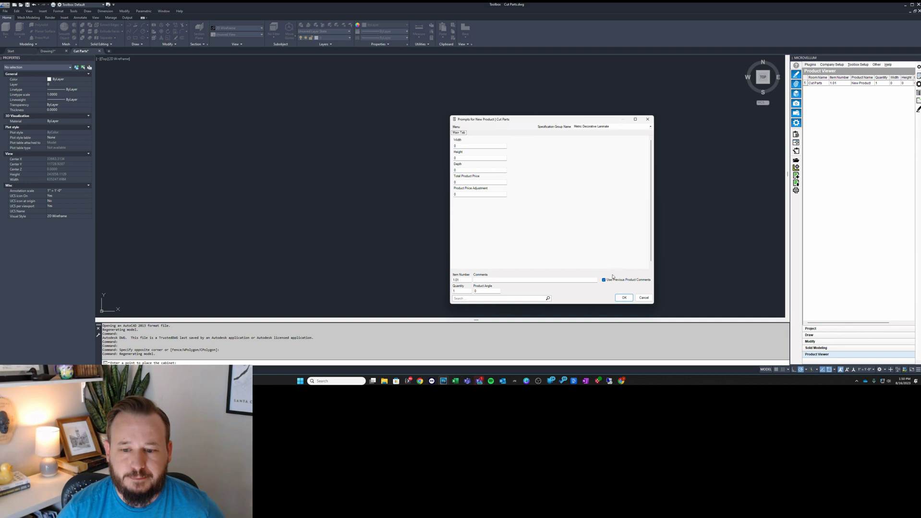
{"action": "left_click", "coordinate": [621, 300]}
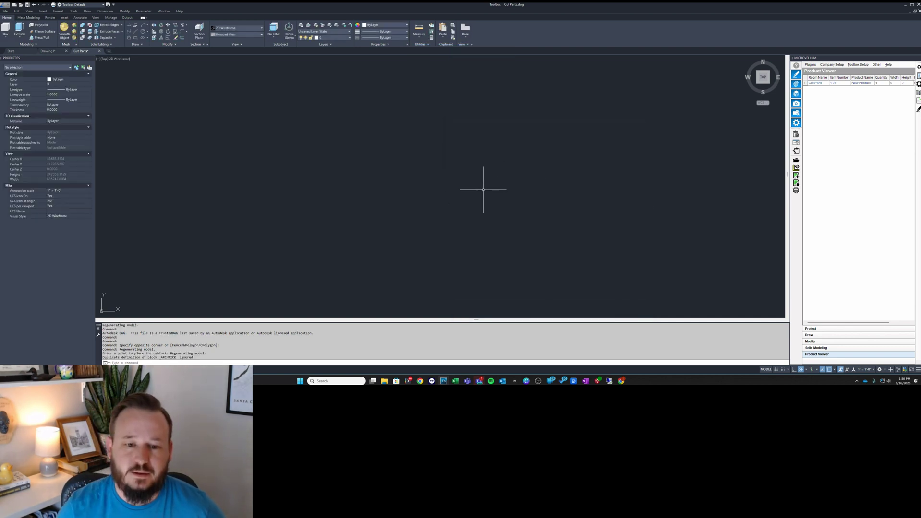
Step: Zoom to the placed 1.01 product tag, select it, then clear the selection
{"action": "scroll", "coordinate": [394, 218], "scroll_direction": "up", "scroll_amount": 10}
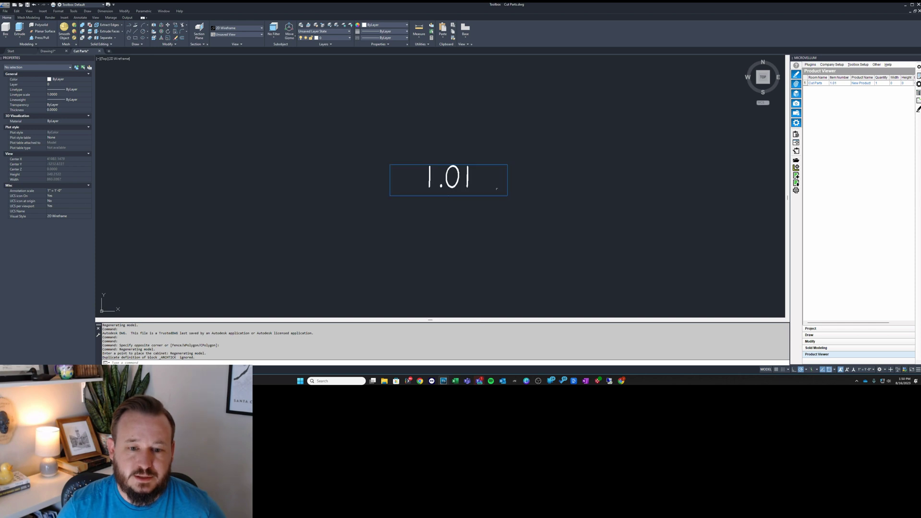
{"action": "scroll", "coordinate": [409, 167], "scroll_direction": "down", "scroll_amount": 5}
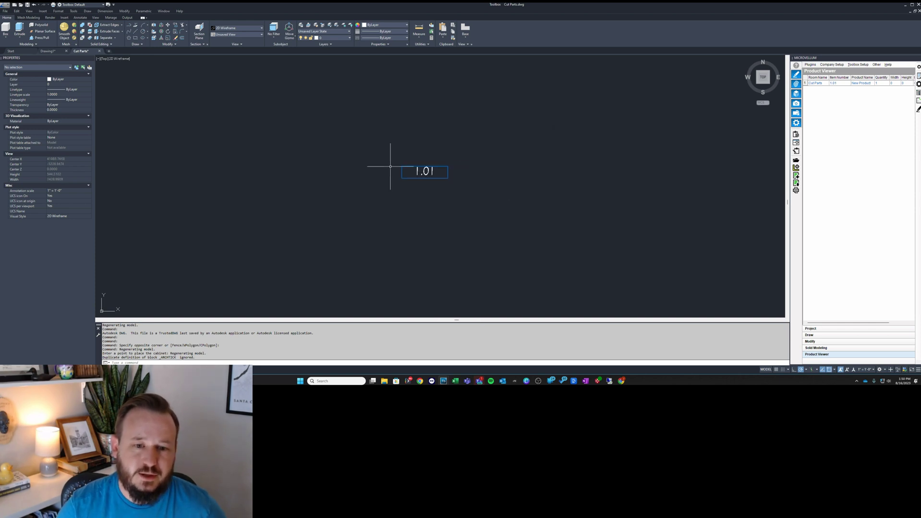
{"action": "scroll", "coordinate": [419, 168], "scroll_direction": "up", "scroll_amount": 1}
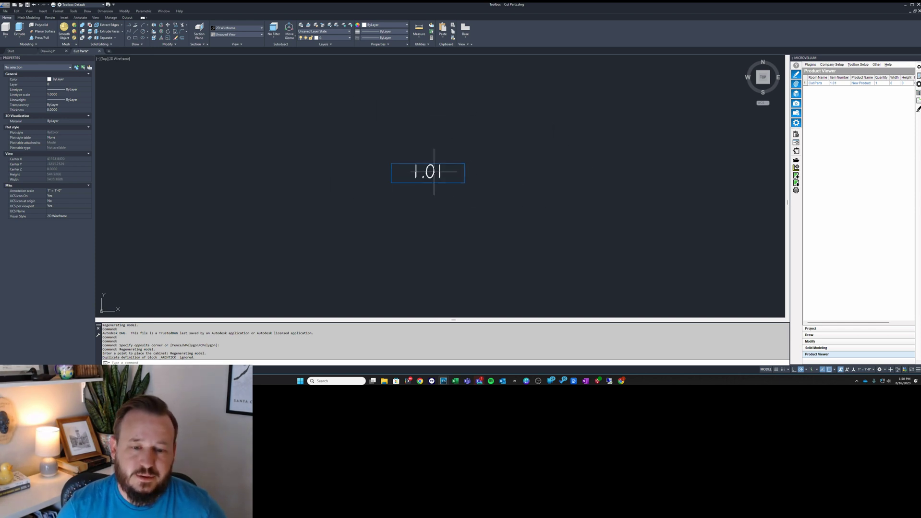
{"action": "left_click", "coordinate": [422, 168]}
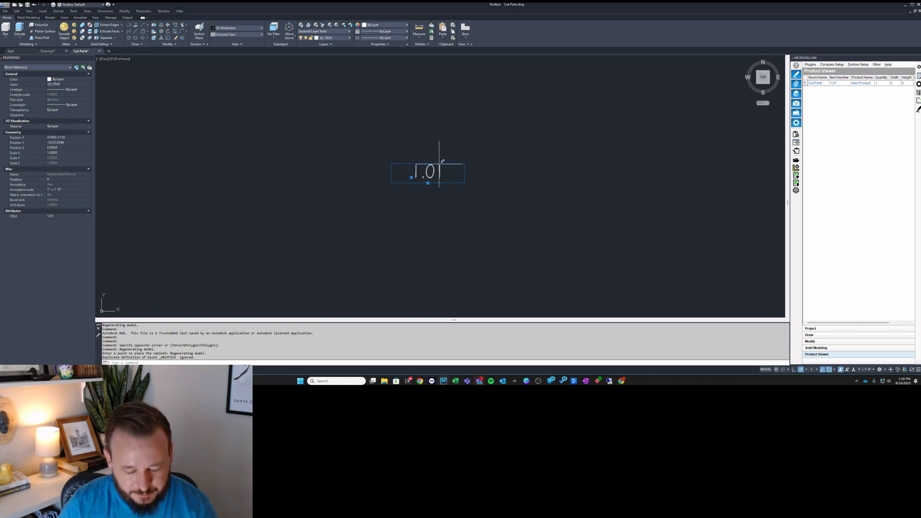
{"action": "key", "text": "Escape"}
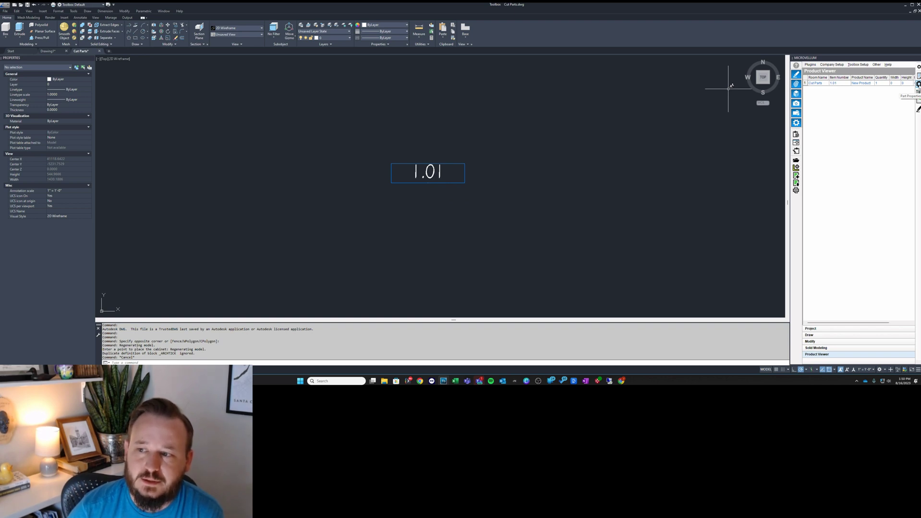
Step: Open part properties for product 1.01, reposition the window, then close it
{"action": "left_click", "coordinate": [917, 84]}
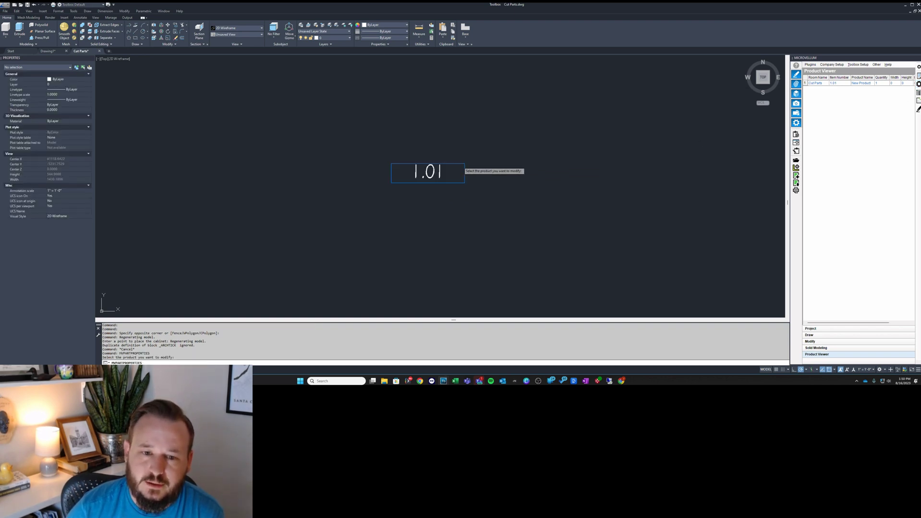
{"action": "left_click", "coordinate": [473, 176]}
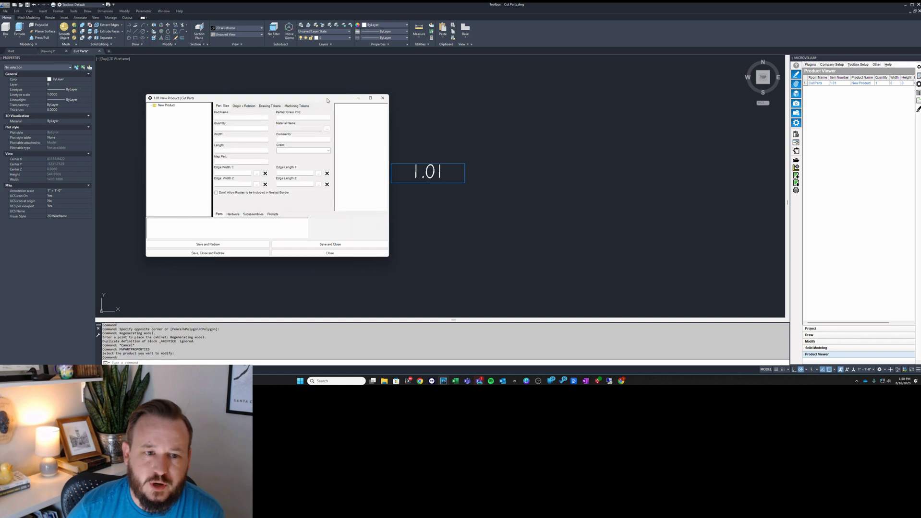
{"action": "left_click_drag", "start_coordinate": [327, 97], "coordinate": [551, 105]}
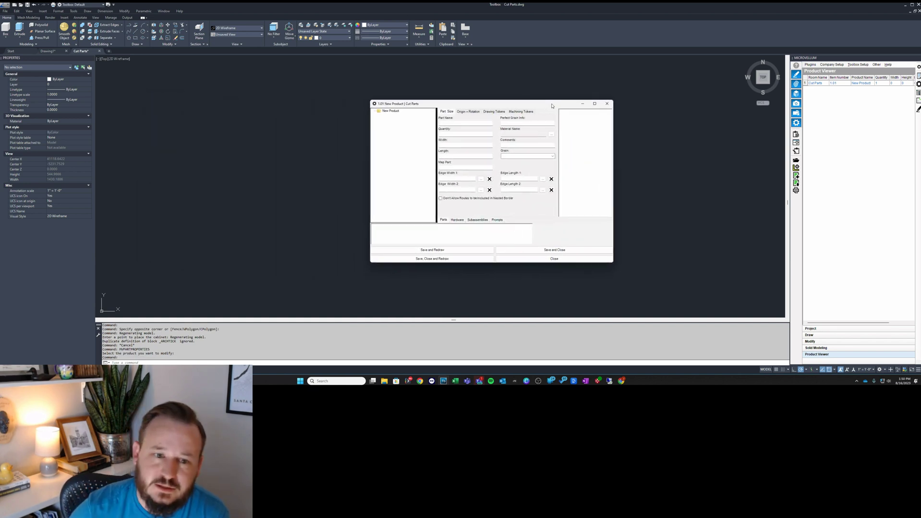
{"action": "left_click_drag", "start_coordinate": [554, 107], "coordinate": [651, 107]}
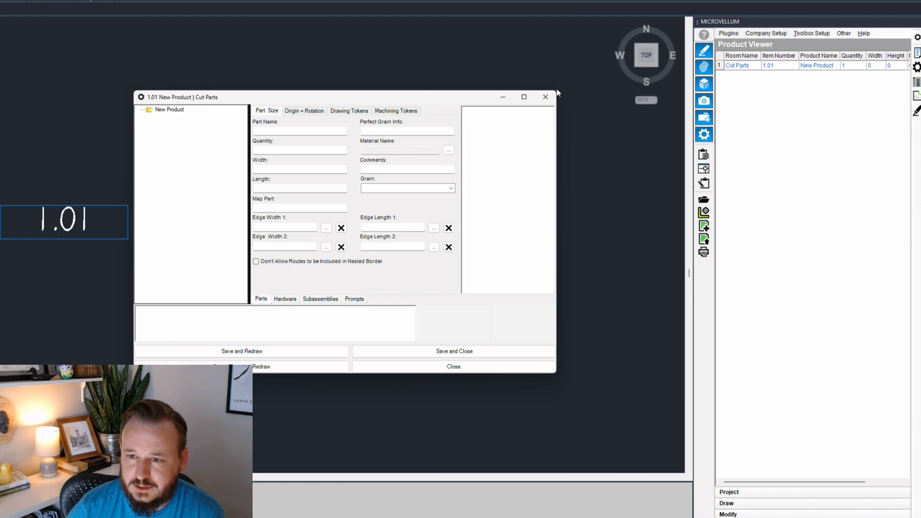
{"action": "left_click", "coordinate": [547, 98]}
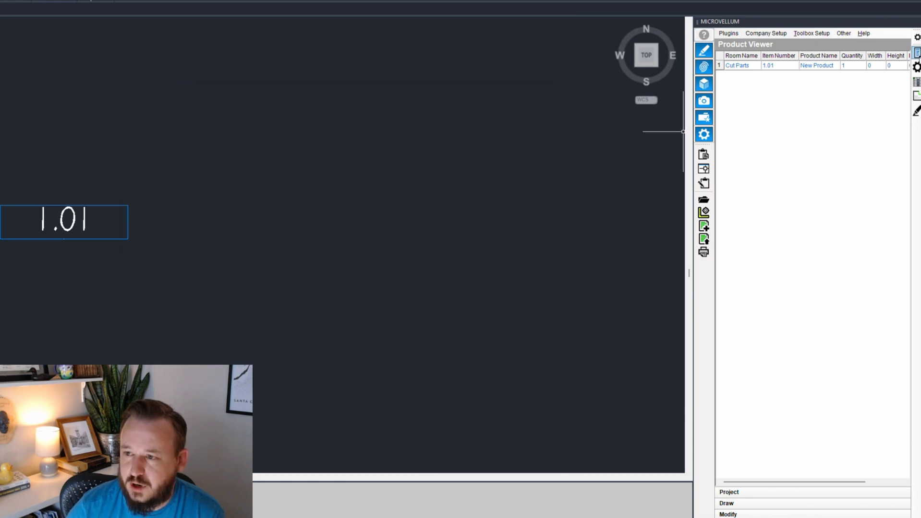
Step: Review product 1.01's prompts and design data without making changes
{"action": "left_click", "coordinate": [916, 53]}
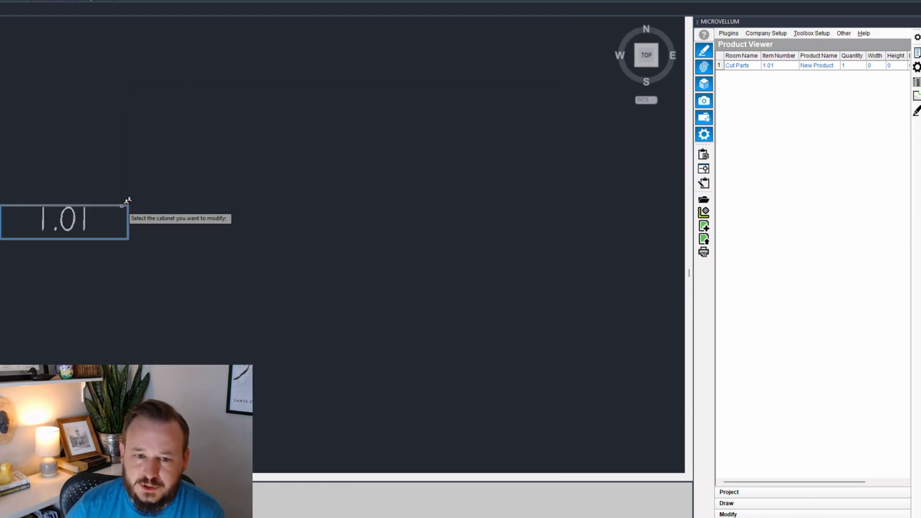
{"action": "left_click", "coordinate": [123, 209]}
{"action": "key", "text": "Escape"}
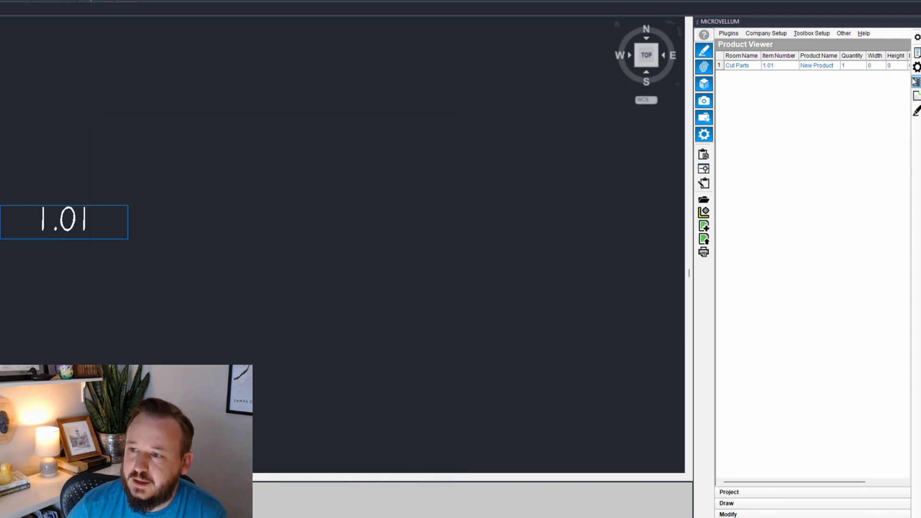
{"action": "left_click", "coordinate": [916, 82]}
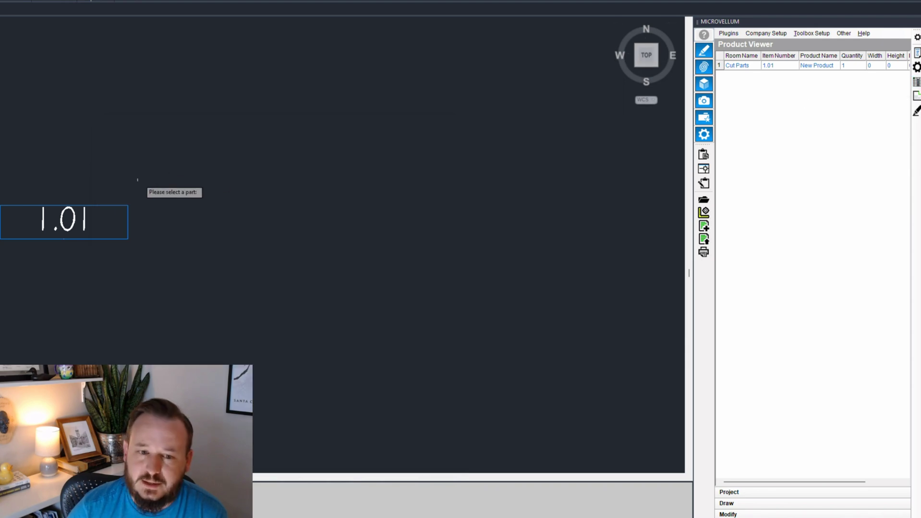
{"action": "left_click", "coordinate": [125, 208]}
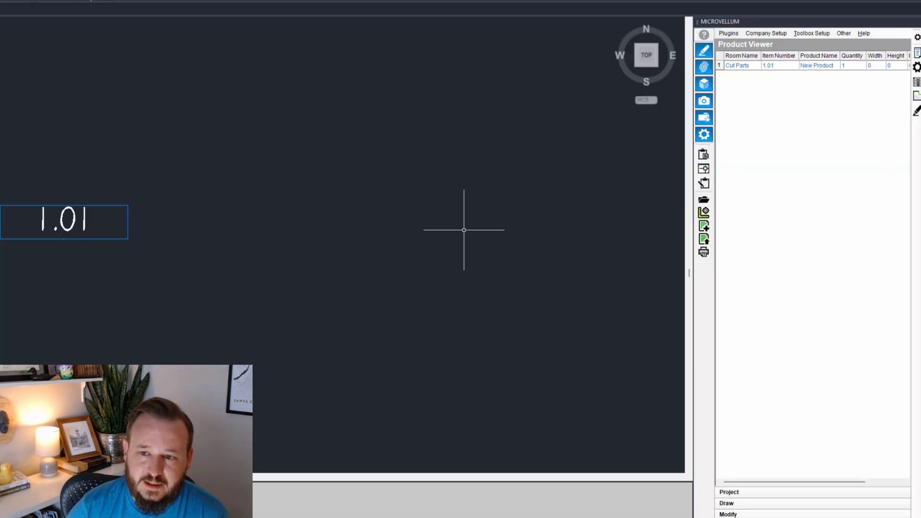
{"action": "key", "text": "Return"}
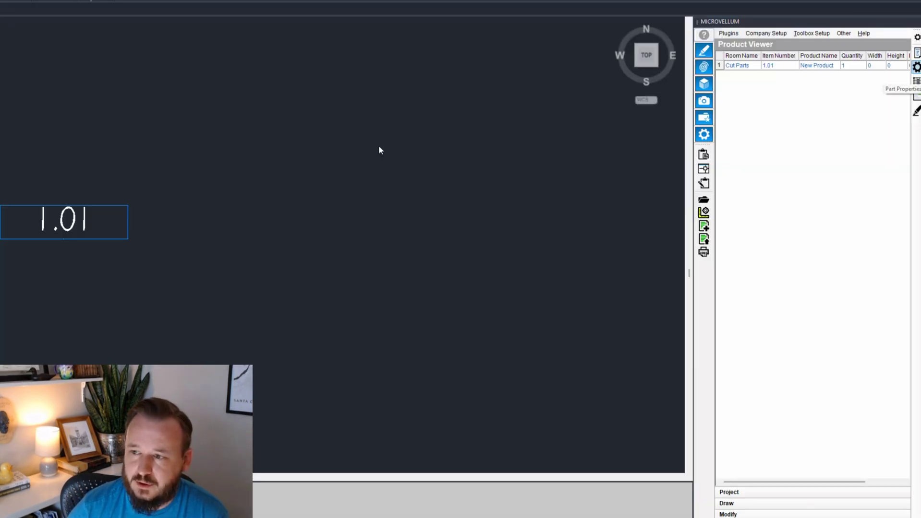
Step: Reopen 1.01's part properties, browse Hardware, Subassemblies and Prompts, and bring up the empty parts list options
{"action": "left_click", "coordinate": [98, 206]}
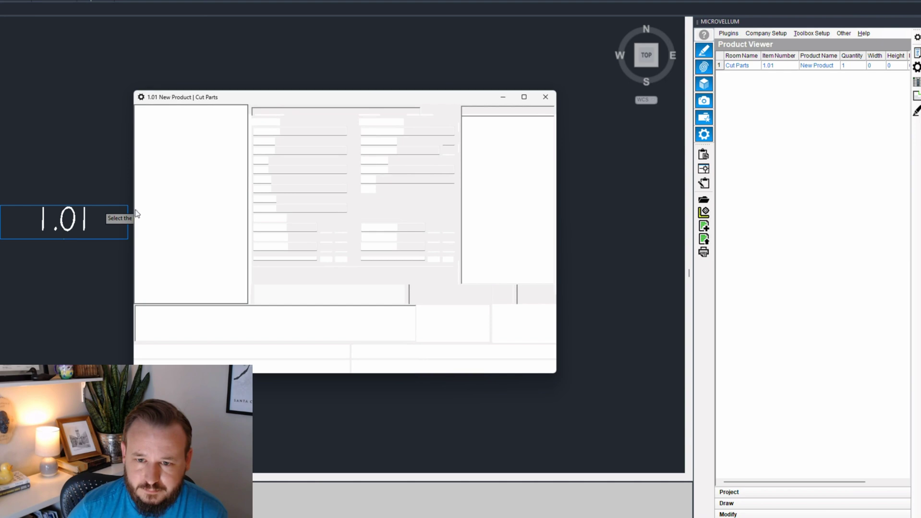
{"action": "left_click_drag", "start_coordinate": [543, 87], "coordinate": [430, 100]}
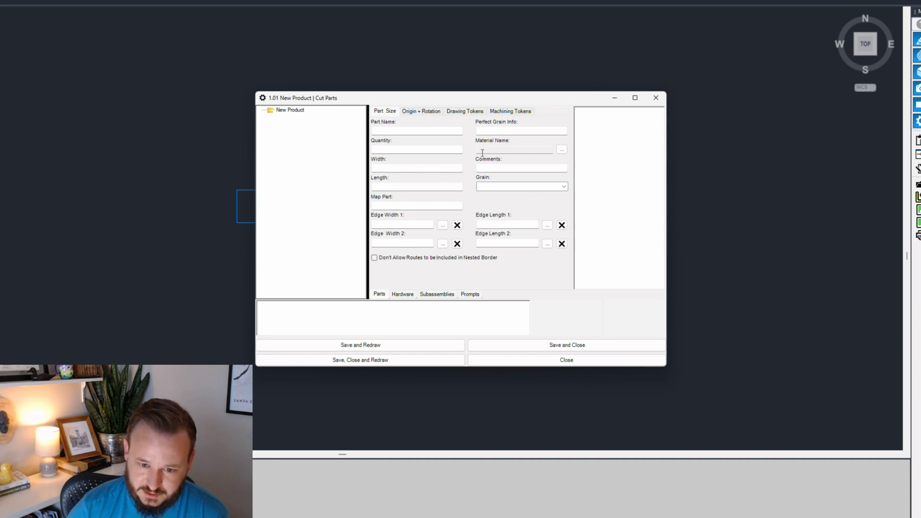
{"action": "left_click", "coordinate": [402, 295]}
{"action": "left_click", "coordinate": [437, 294]}
{"action": "left_click", "coordinate": [470, 295]}
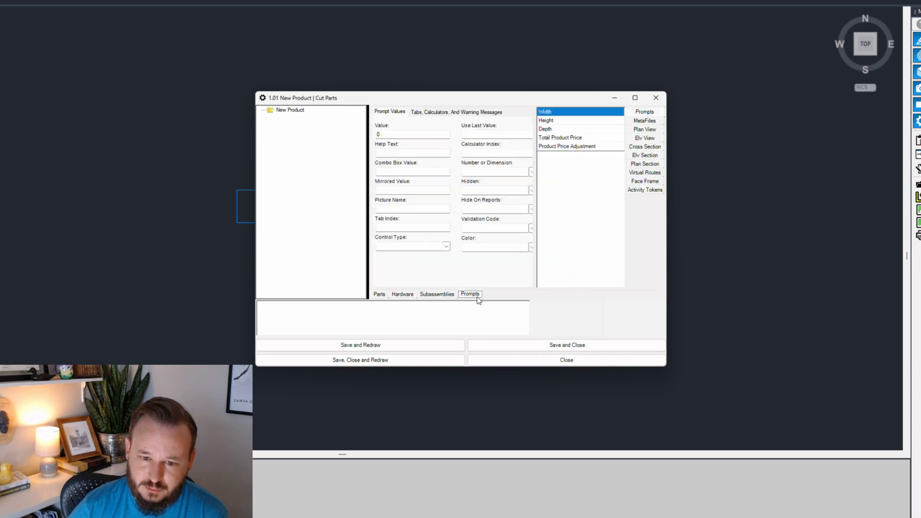
{"action": "left_click", "coordinate": [383, 297]}
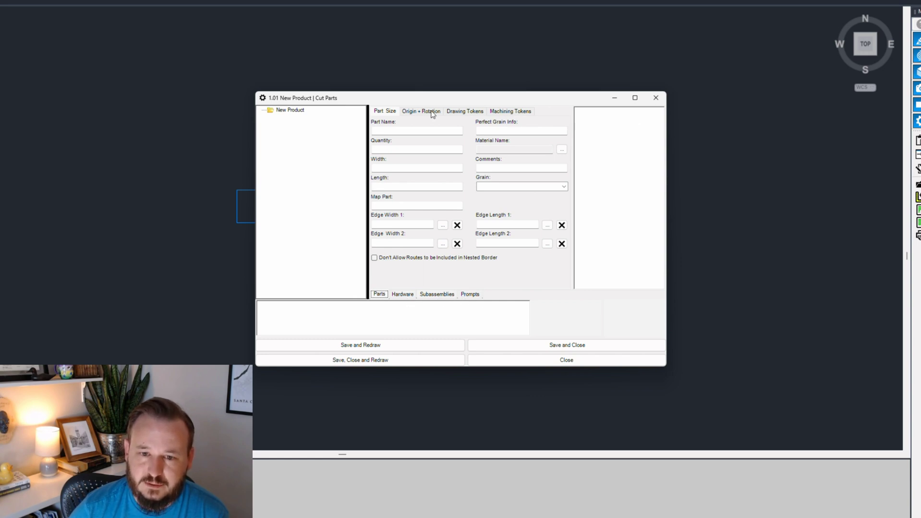
{"action": "right_click", "coordinate": [601, 128]}
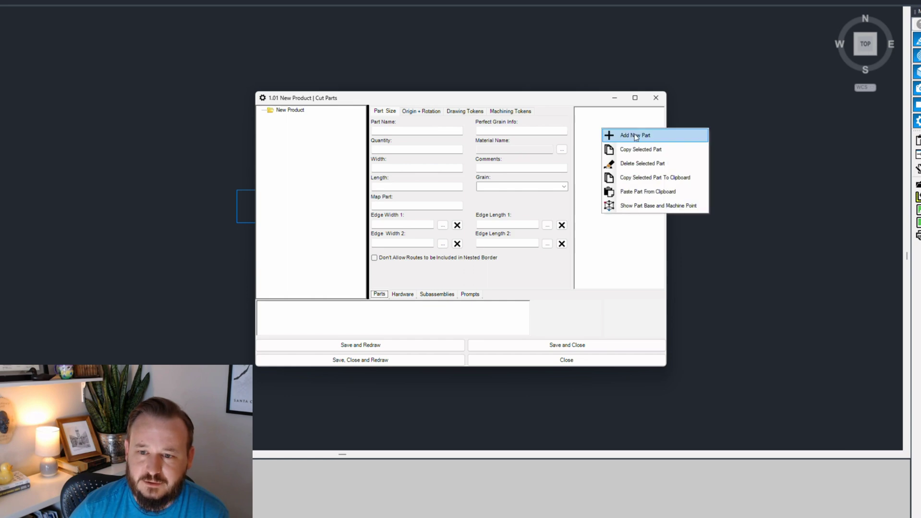
Step: Add a new part to product 1.01 and name it Jacob's Part
{"action": "left_click", "coordinate": [635, 136]}
{"action": "left_click", "coordinate": [602, 115]}
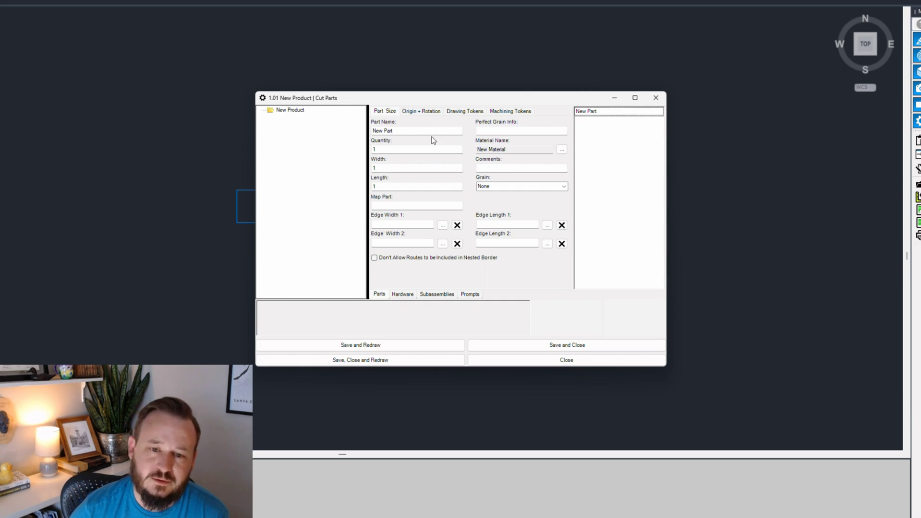
{"action": "left_click", "coordinate": [418, 130]}
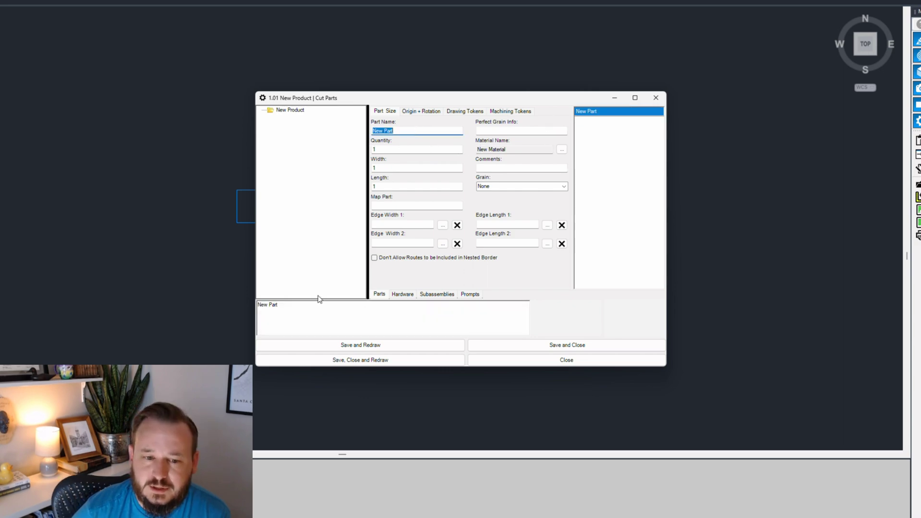
{"action": "left_click", "coordinate": [300, 307]}
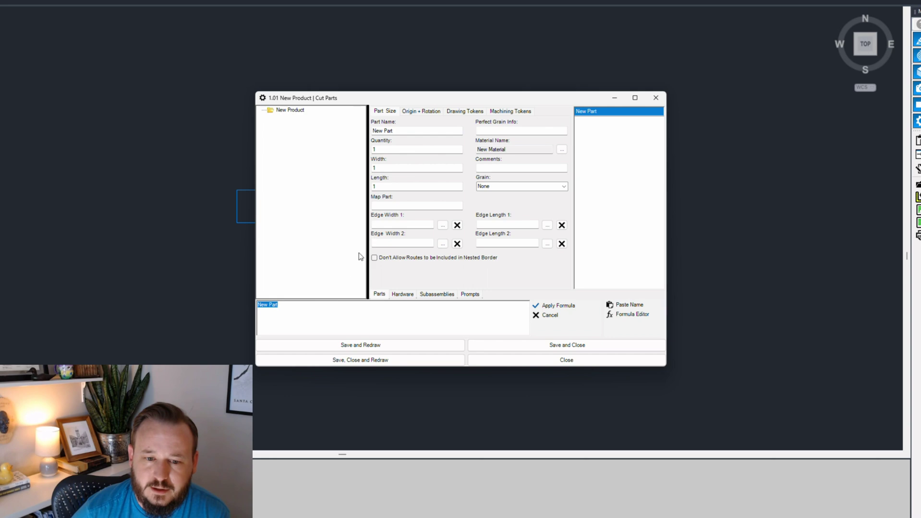
{"action": "left_click", "coordinate": [346, 317]}
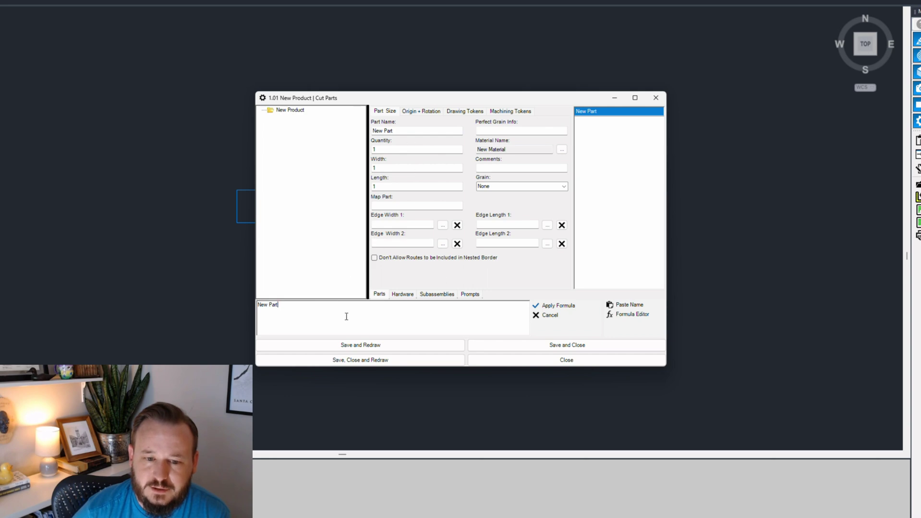
{"action": "double_click", "coordinate": [316, 313]}
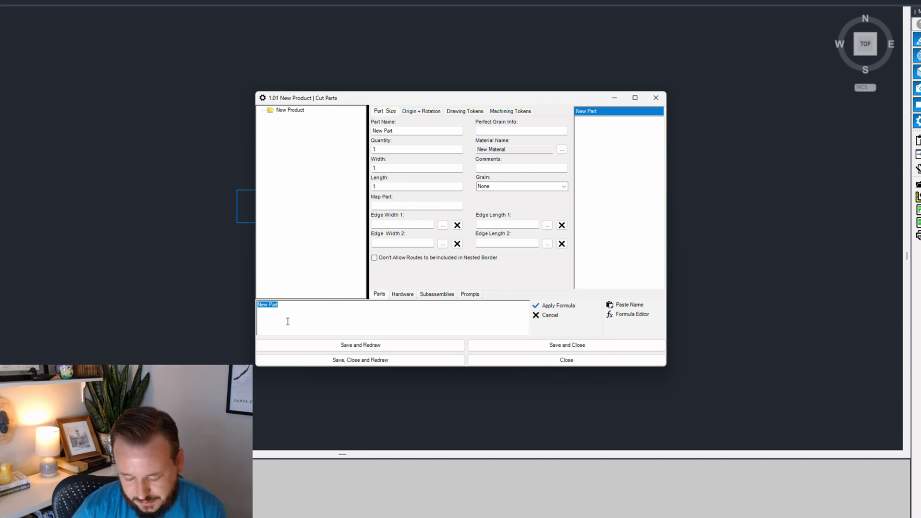
{"action": "type", "text": "Jacob's Part"}
{"action": "key", "text": "Return"}
Step: Set the part's width to 24 and length to 48
{"action": "double_click", "coordinate": [394, 149]}
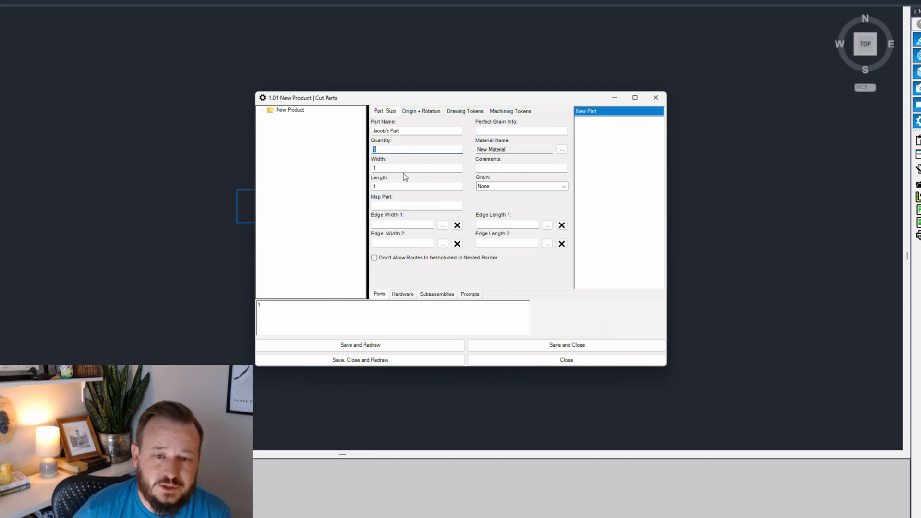
{"action": "double_click", "coordinate": [403, 169]}
{"action": "left_click", "coordinate": [311, 318]}
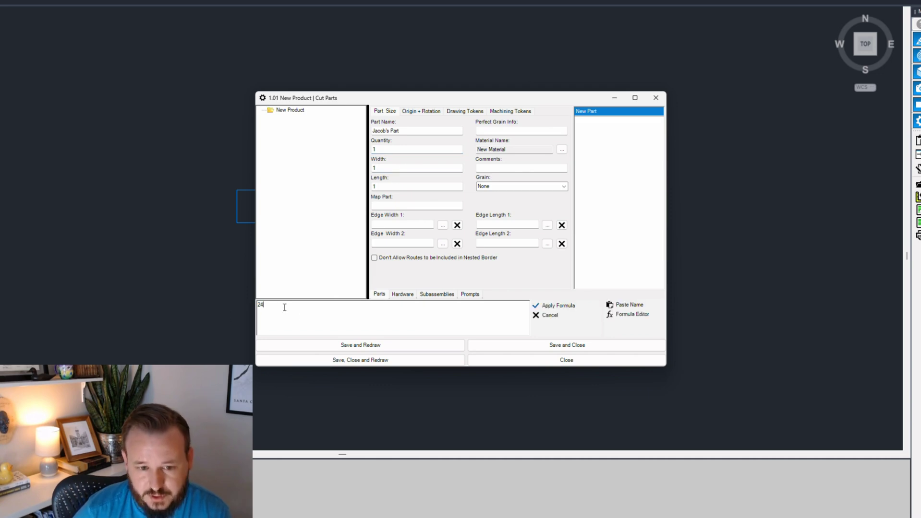
{"action": "left_click", "coordinate": [552, 306]}
{"action": "double_click", "coordinate": [405, 187]}
{"action": "left_click", "coordinate": [317, 308]}
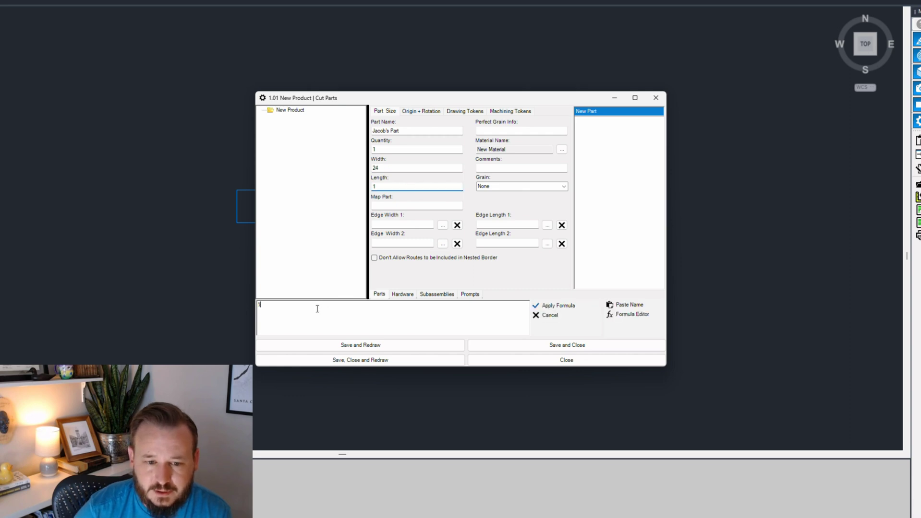
{"action": "type", "text": "48"}
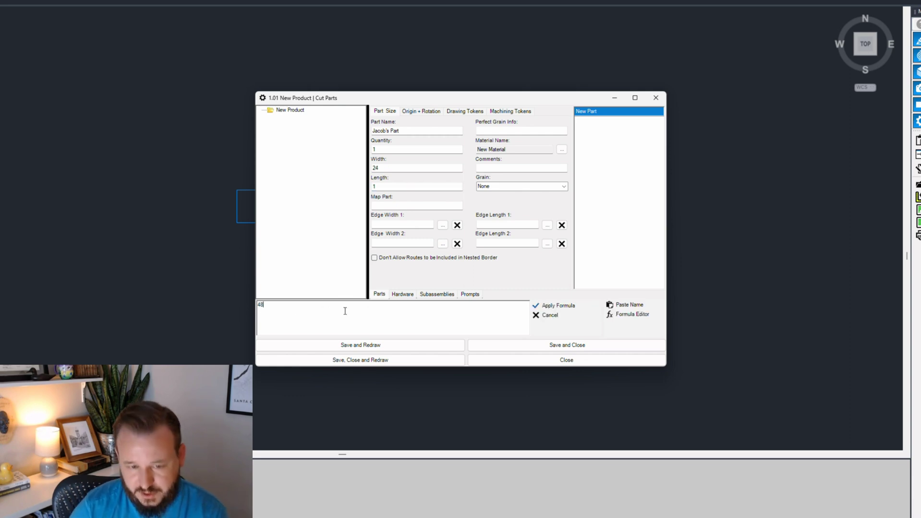
{"action": "left_click", "coordinate": [554, 306]}
Step: Assign White Melamine 19mm 2S material, then save and redraw the part
{"action": "left_click_drag", "start_coordinate": [428, 99], "coordinate": [631, 102]}
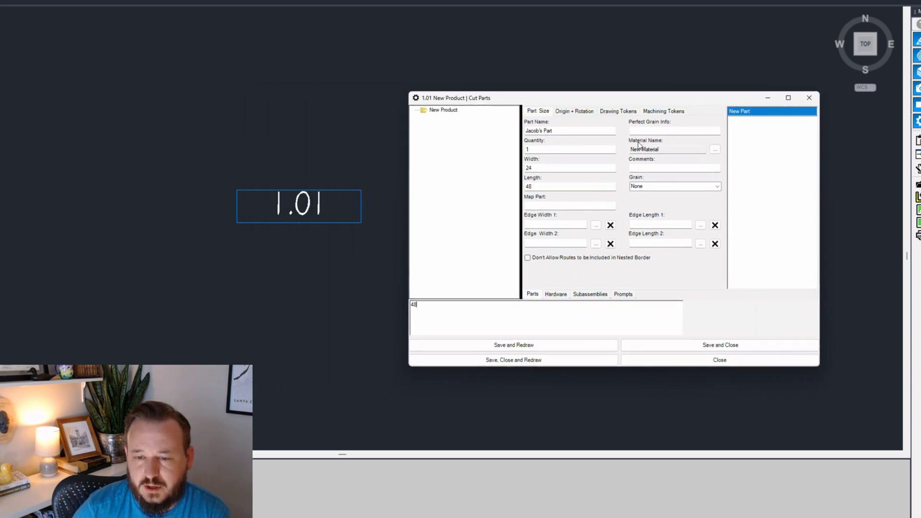
{"action": "left_click", "coordinate": [714, 149]}
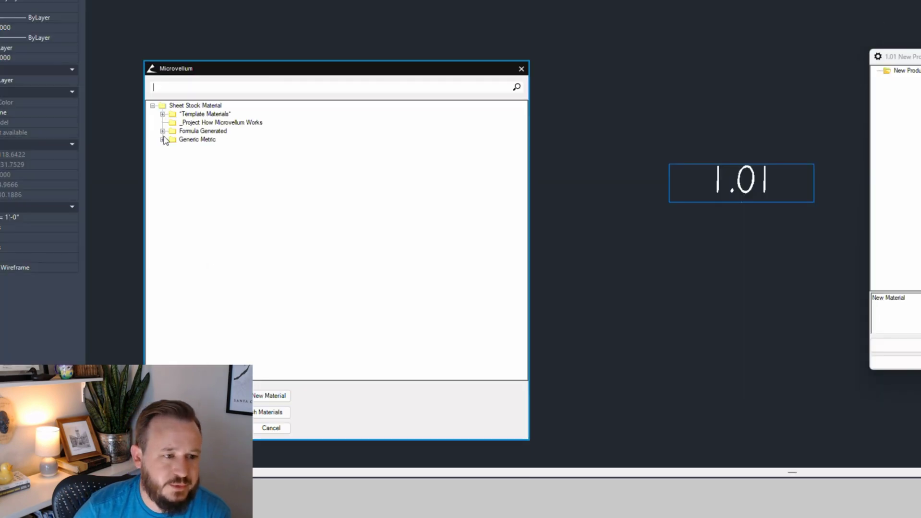
{"action": "left_click", "coordinate": [162, 139]}
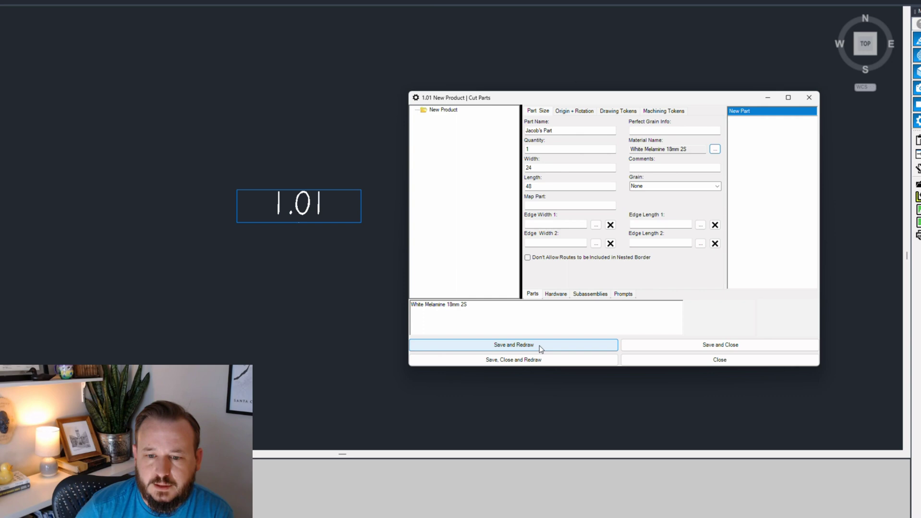
{"action": "left_click", "coordinate": [539, 346]}
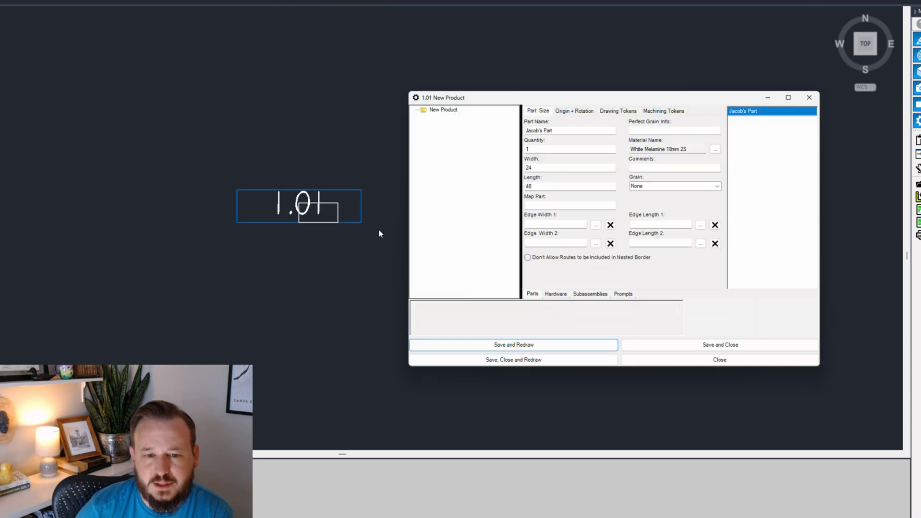
{"action": "scroll", "coordinate": [353, 202], "scroll_direction": "up", "scroll_amount": 4}
{"action": "scroll", "coordinate": [229, 230], "scroll_direction": "down", "scroll_amount": 4}
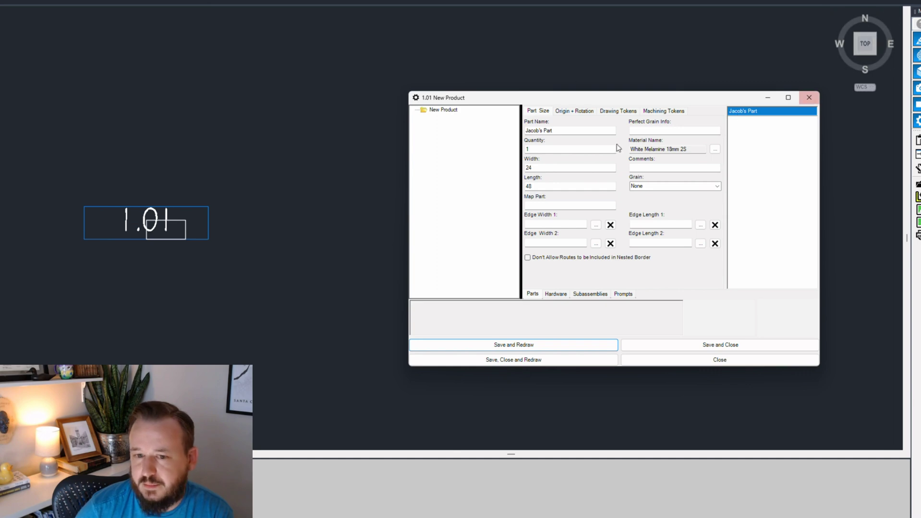
{"action": "double_click", "coordinate": [546, 169]}
Step: Set width =24*25.4 and length =48*25.4 (609.6 × 1219.2), then save and redraw
{"action": "scroll", "coordinate": [172, 223], "scroll_direction": "up", "scroll_amount": 2}
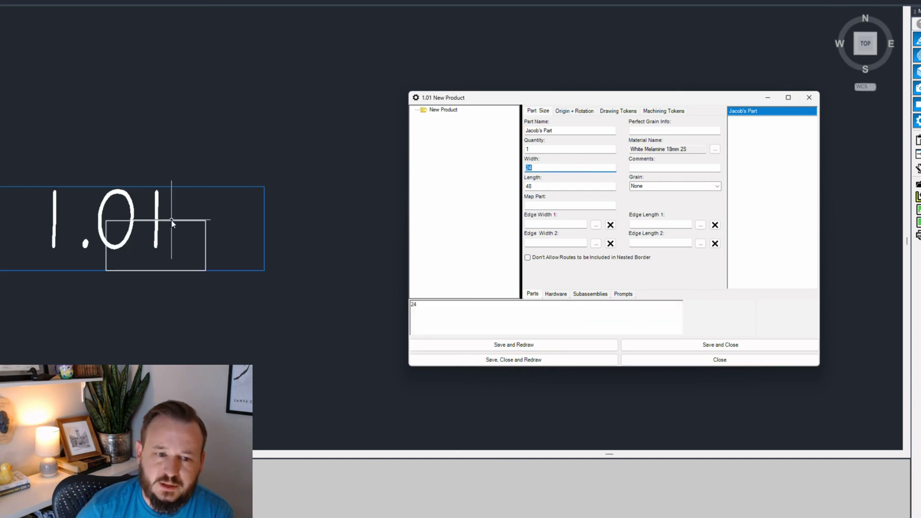
{"action": "scroll", "coordinate": [143, 235], "scroll_direction": "up", "scroll_amount": 3}
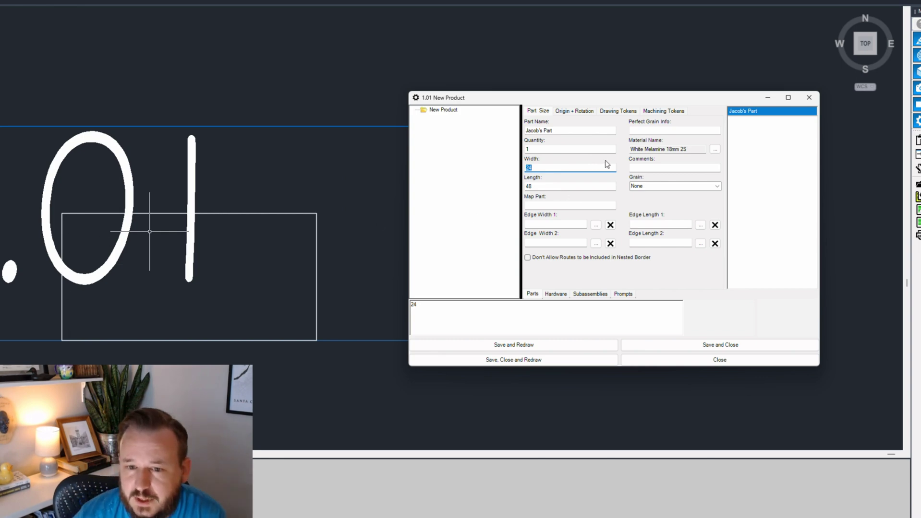
{"action": "left_click", "coordinate": [455, 305]}
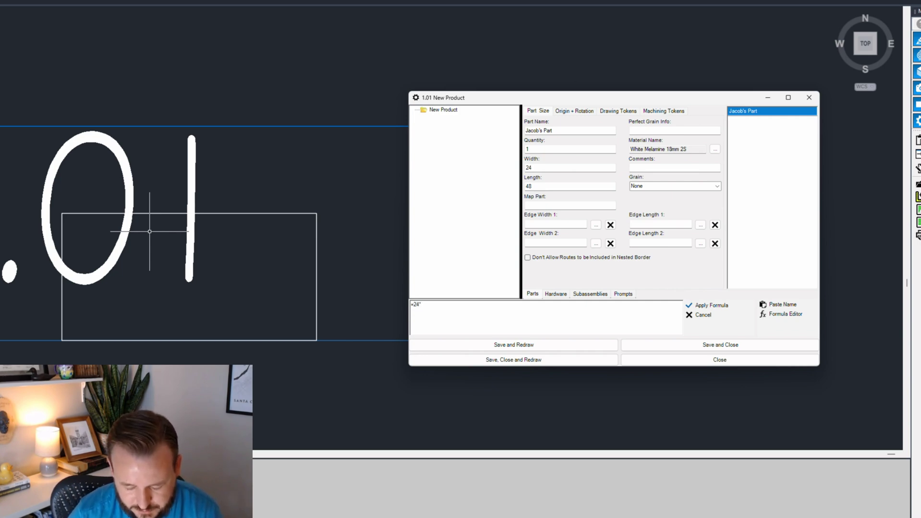
{"action": "left_click", "coordinate": [695, 306]}
{"action": "left_click", "coordinate": [528, 184]}
{"action": "left_click", "coordinate": [411, 307]}
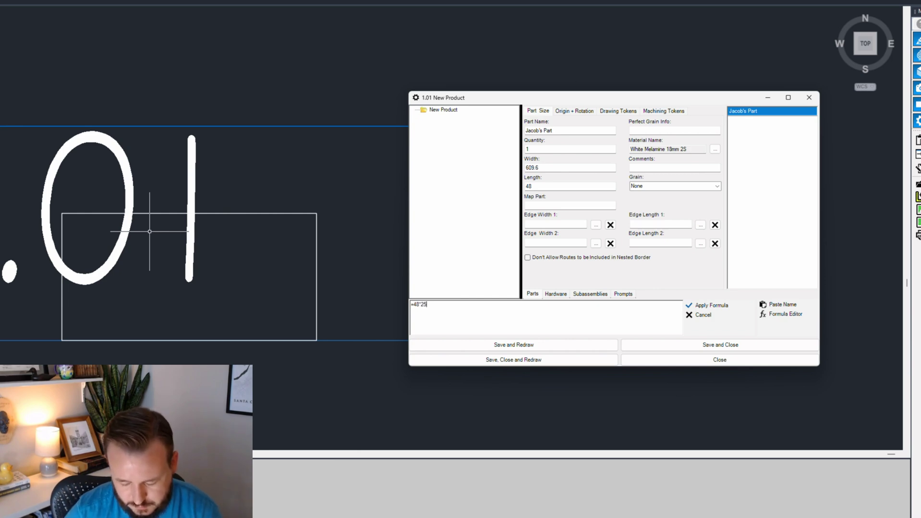
{"action": "left_click", "coordinate": [696, 306]}
{"action": "left_click", "coordinate": [562, 345]}
{"action": "scroll", "coordinate": [205, 260], "scroll_direction": "down", "scroll_amount": 5}
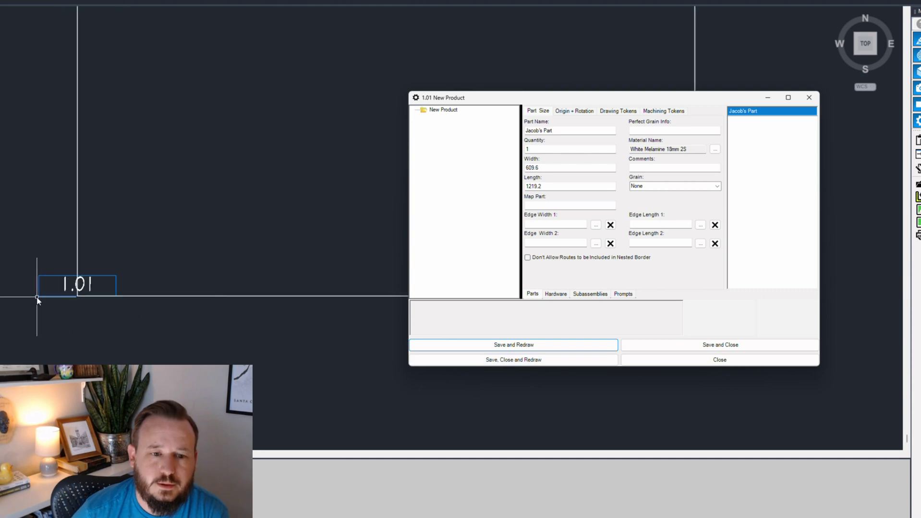
{"action": "scroll", "coordinate": [58, 269], "scroll_direction": "up", "scroll_amount": 5}
Step: Draw a 200-long reference line from the slab's corner
{"action": "left_click", "coordinate": [122, 267]}
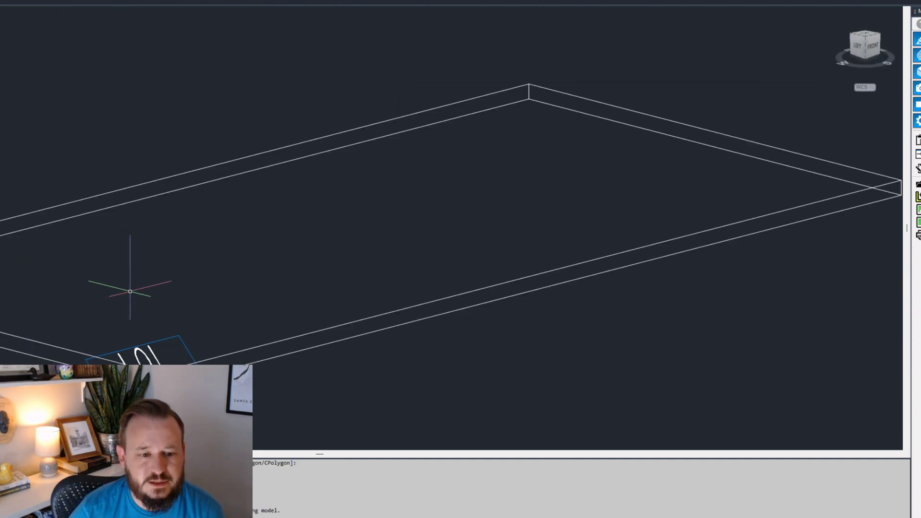
{"action": "scroll", "coordinate": [149, 234], "scroll_direction": "down", "scroll_amount": 2}
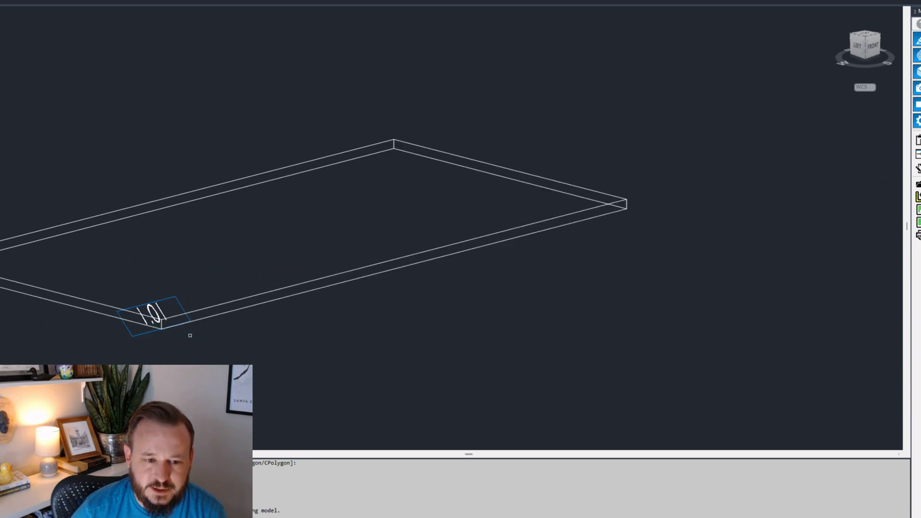
{"action": "scroll", "coordinate": [169, 332], "scroll_direction": "up", "scroll_amount": 2}
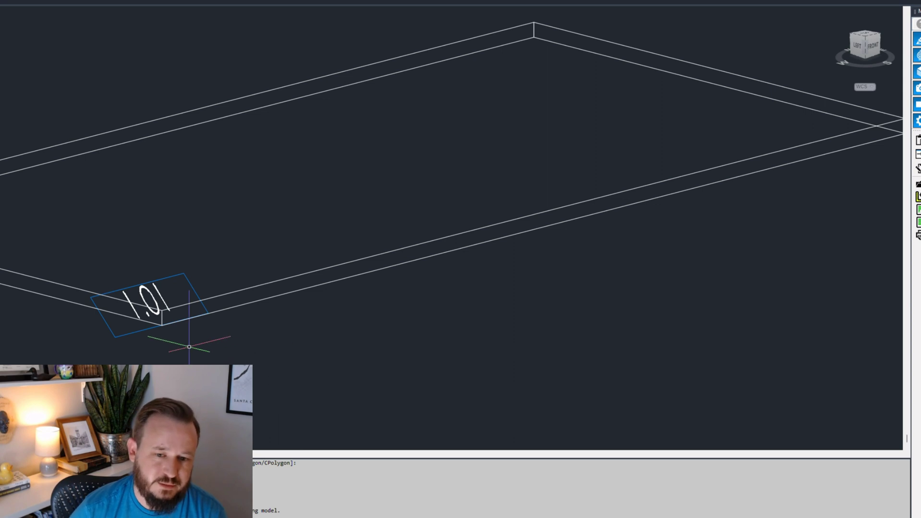
{"action": "scroll", "coordinate": [189, 347], "scroll_direction": "down", "scroll_amount": 3}
{"action": "scroll", "coordinate": [153, 310], "scroll_direction": "up", "scroll_amount": 2}
{"action": "scroll", "coordinate": [154, 310], "scroll_direction": "up", "scroll_amount": 2}
{"action": "left_click", "coordinate": [126, 312]}
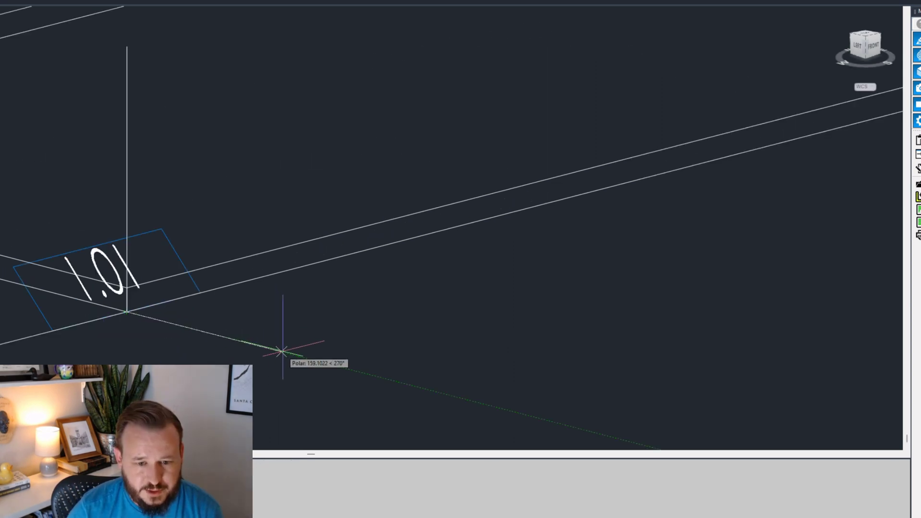
{"action": "type", "text": "200"}
{"action": "key", "text": "Return"}
{"action": "key", "text": "Return"}
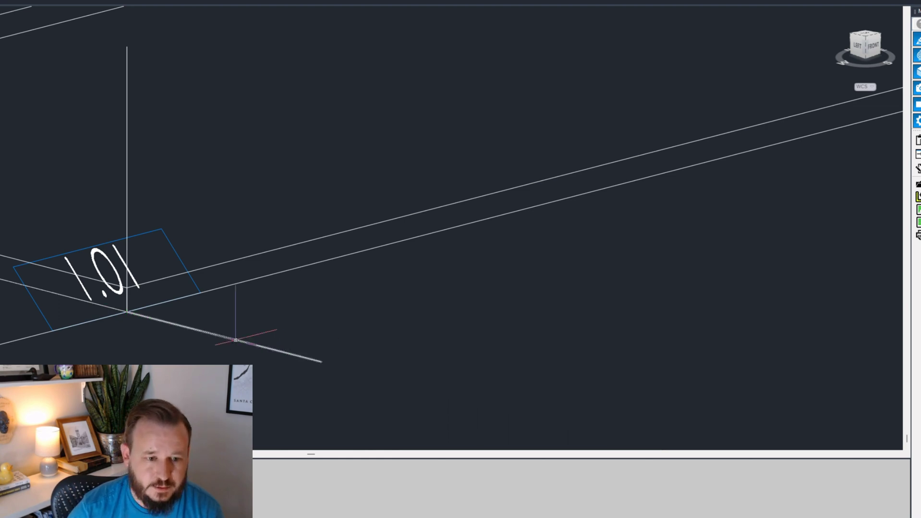
Step: Move the three corner lines onto the dark-red layer and restore the New Product dialog
{"action": "scroll", "coordinate": [206, 244], "scroll_direction": "down", "scroll_amount": 3}
{"action": "left_click", "coordinate": [178, 288]}
{"action": "left_click", "coordinate": [211, 337]}
{"action": "left_click", "coordinate": [130, 340]}
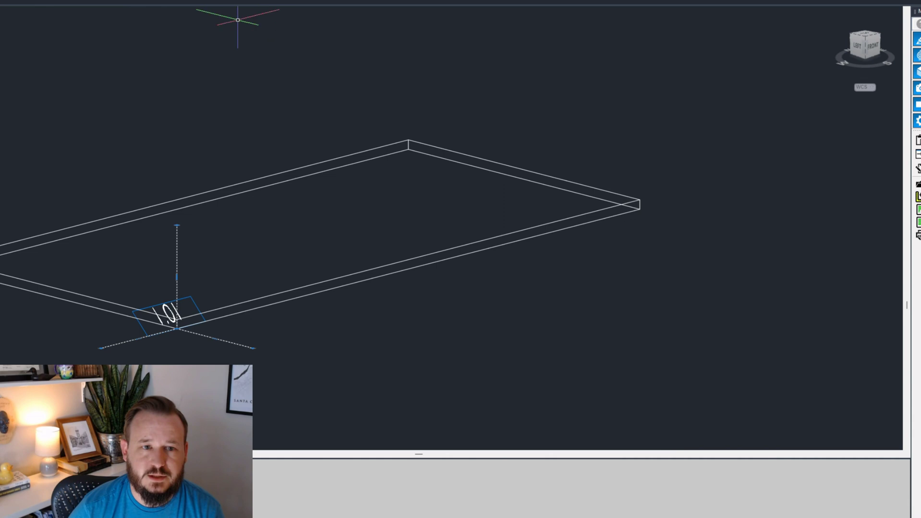
{"action": "left_click", "coordinate": [189, 2]}
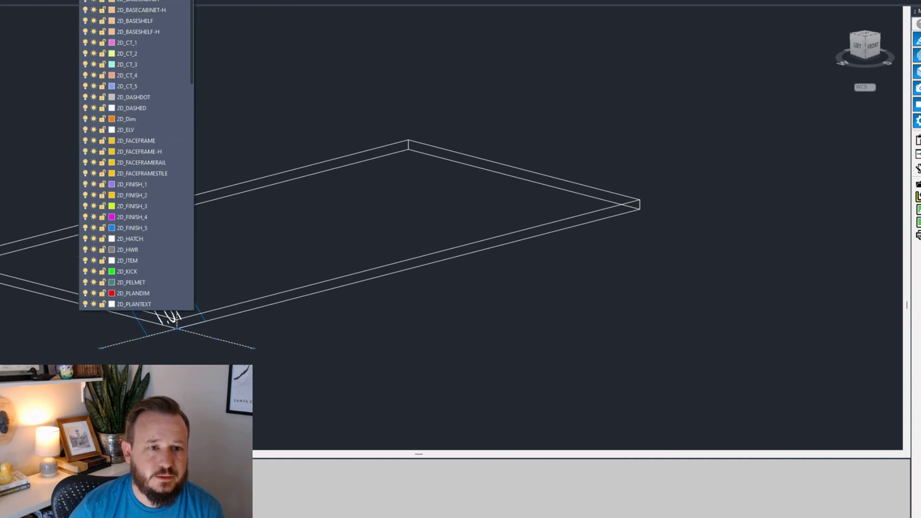
{"action": "left_click", "coordinate": [123, 290]}
{"action": "scroll", "coordinate": [194, 358], "scroll_direction": "up", "scroll_amount": 3}
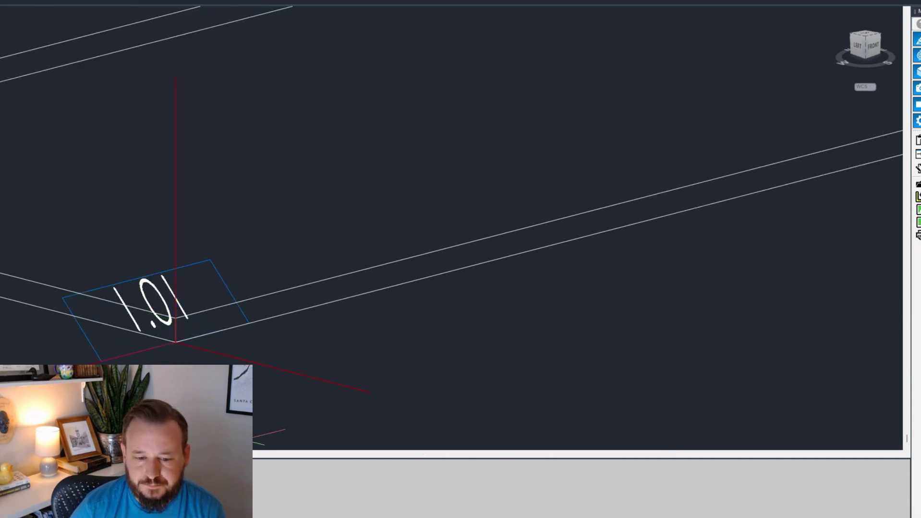
{"action": "left_click", "coordinate": [432, 501]}
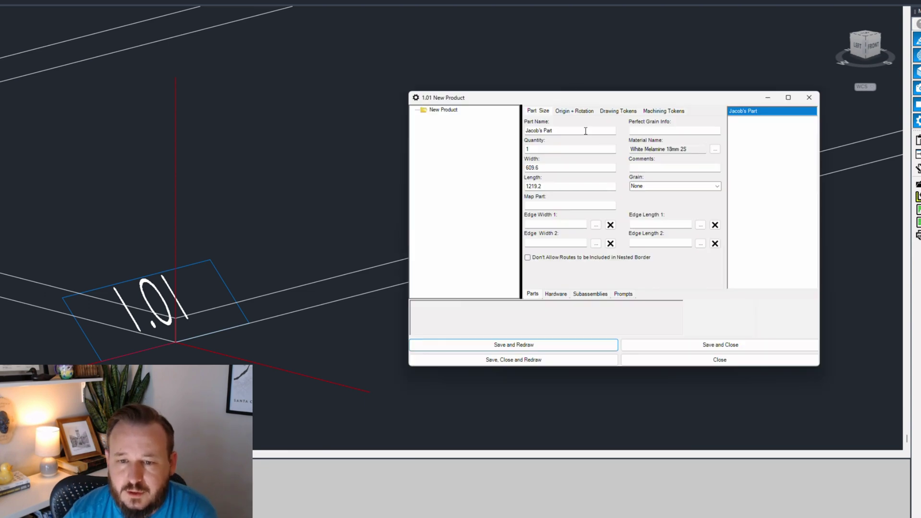
Step: Check the 609.6 width and 1219.2 length formulas and leave grain direction at None
{"action": "left_click", "coordinate": [560, 168]}
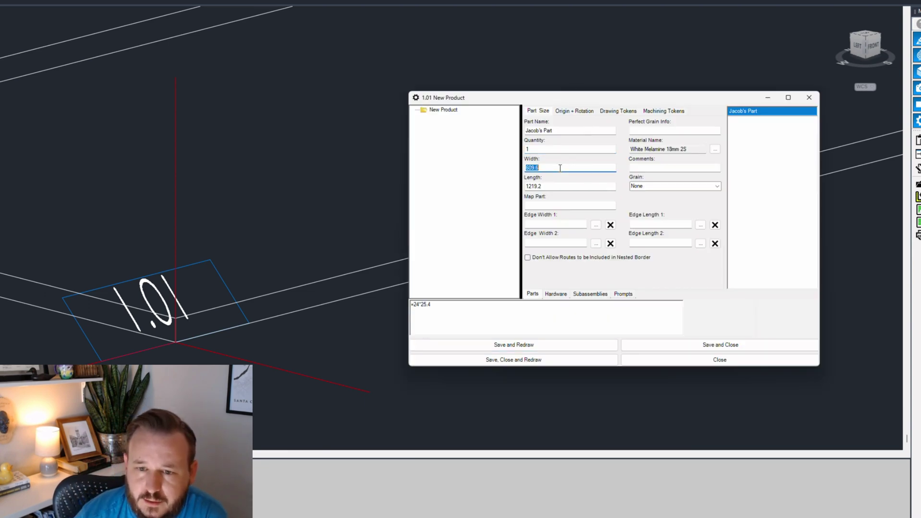
{"action": "left_click", "coordinate": [557, 185]}
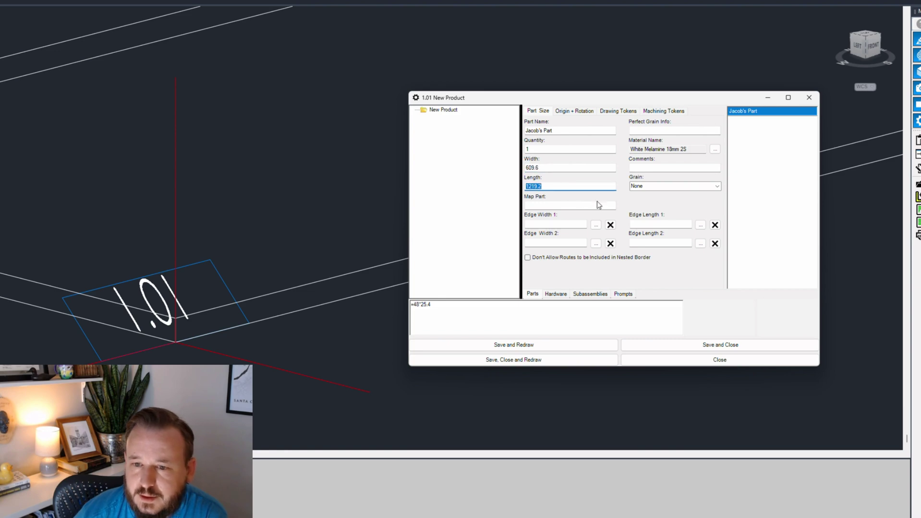
{"action": "left_click", "coordinate": [717, 187]}
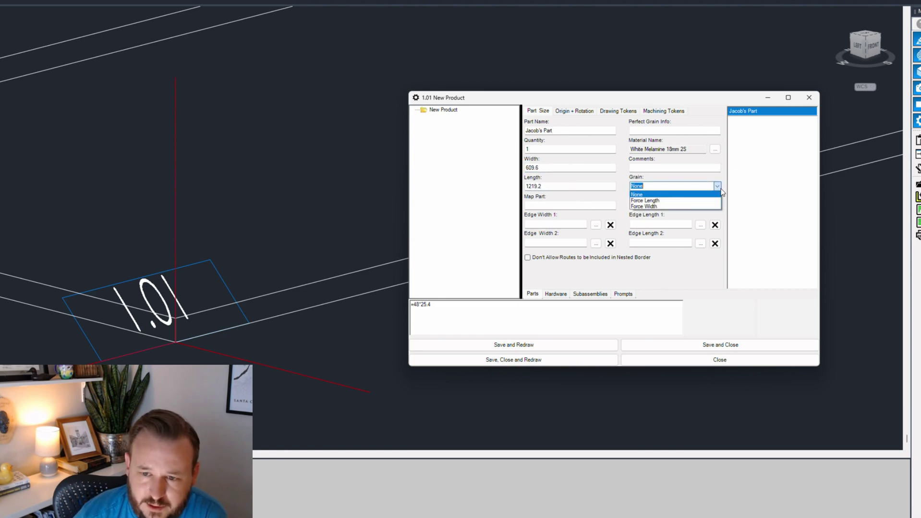
{"action": "left_click", "coordinate": [719, 189]}
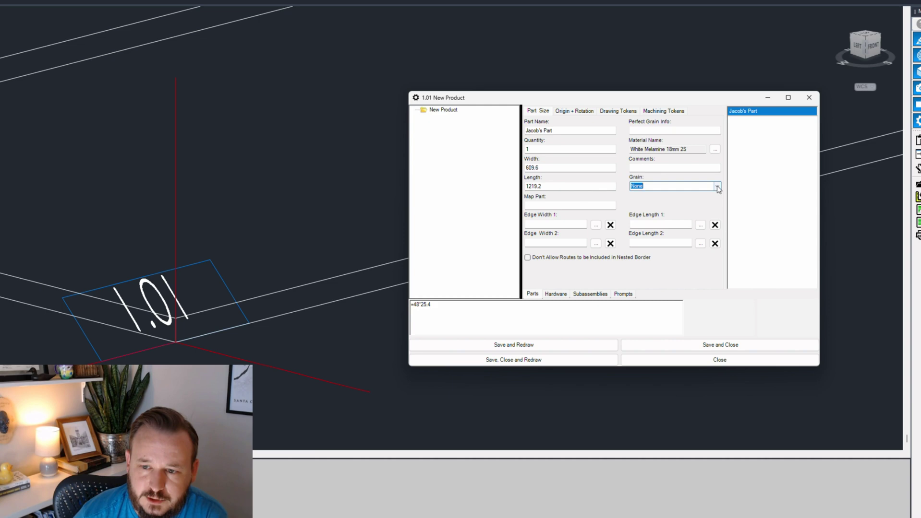
{"action": "left_click", "coordinate": [717, 187]}
{"action": "left_click", "coordinate": [690, 168]}
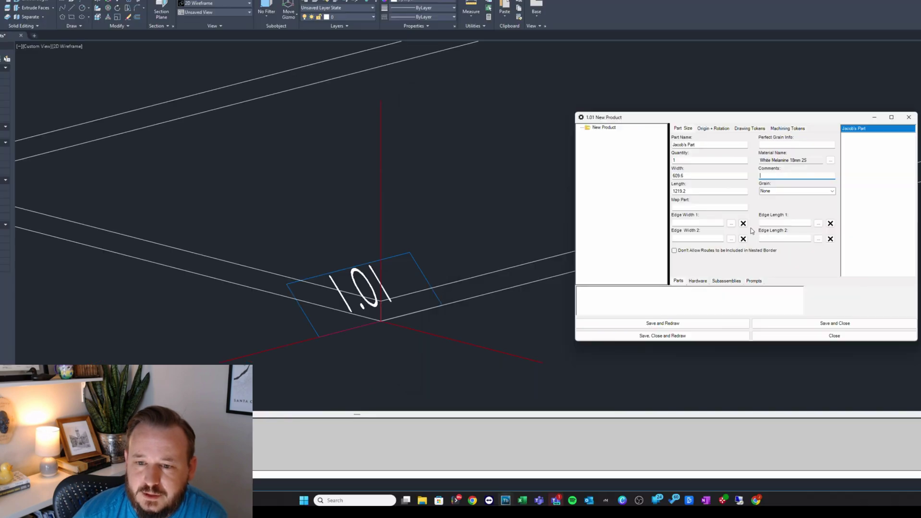
Step: Apply 0.4 White edge banding to Edge Length 1 and Edge Length 2
{"action": "left_click", "coordinate": [817, 223]}
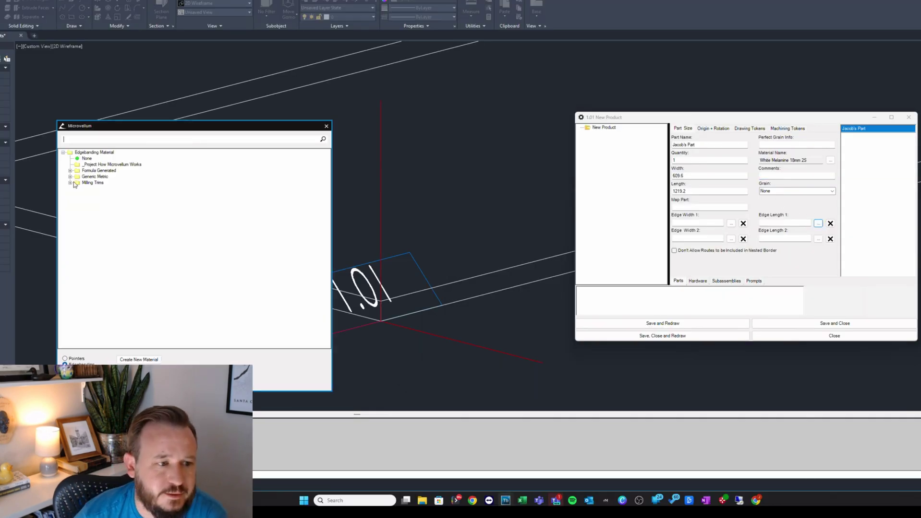
{"action": "left_click", "coordinate": [70, 176]}
{"action": "double_click", "coordinate": [105, 191]}
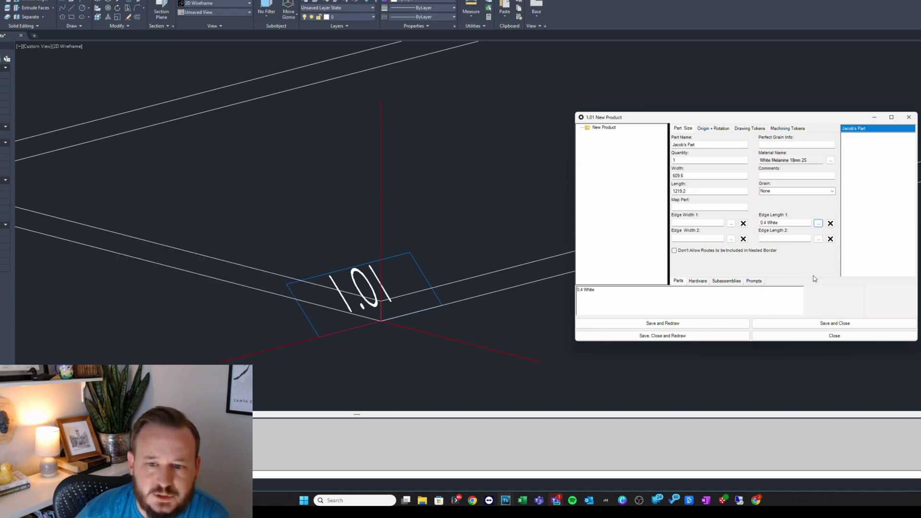
{"action": "left_click", "coordinate": [818, 239]}
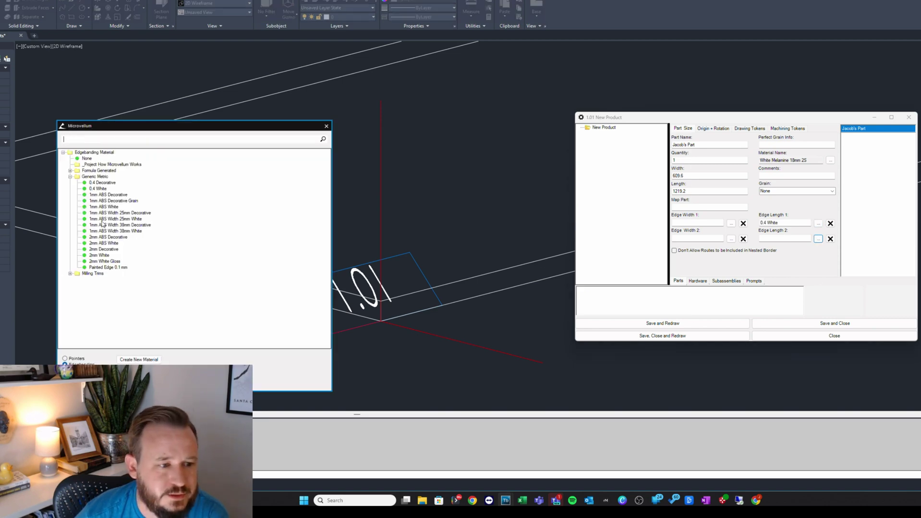
{"action": "double_click", "coordinate": [98, 188]}
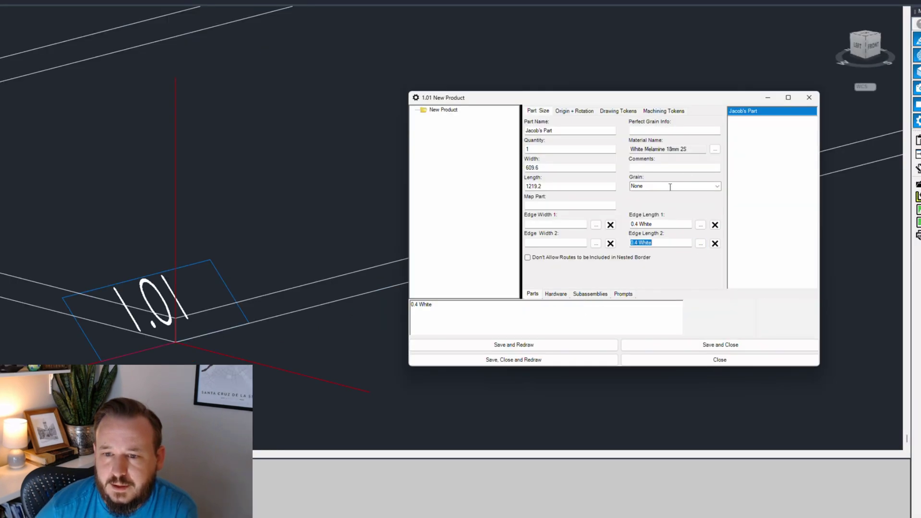
Step: Show Jacob's Part's Origin + Rotation settings and inspect its Base Point and Machine Point
{"action": "left_click", "coordinate": [571, 112]}
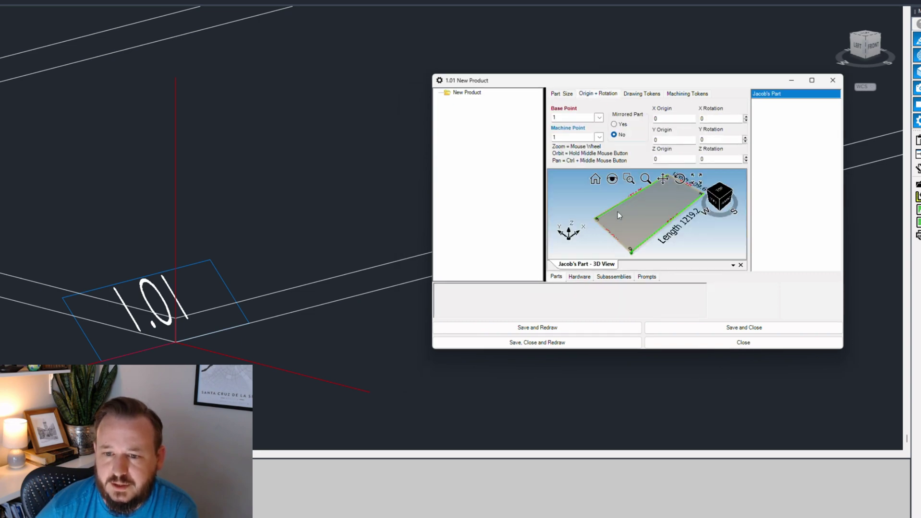
{"action": "left_click", "coordinate": [567, 115]}
{"action": "left_click", "coordinate": [567, 136]}
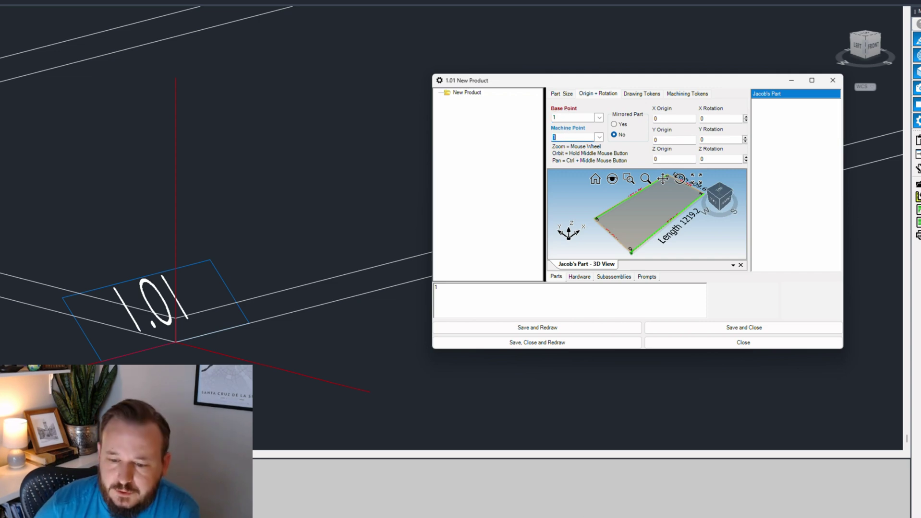
{"action": "mouse_move", "coordinate": [624, 517]}
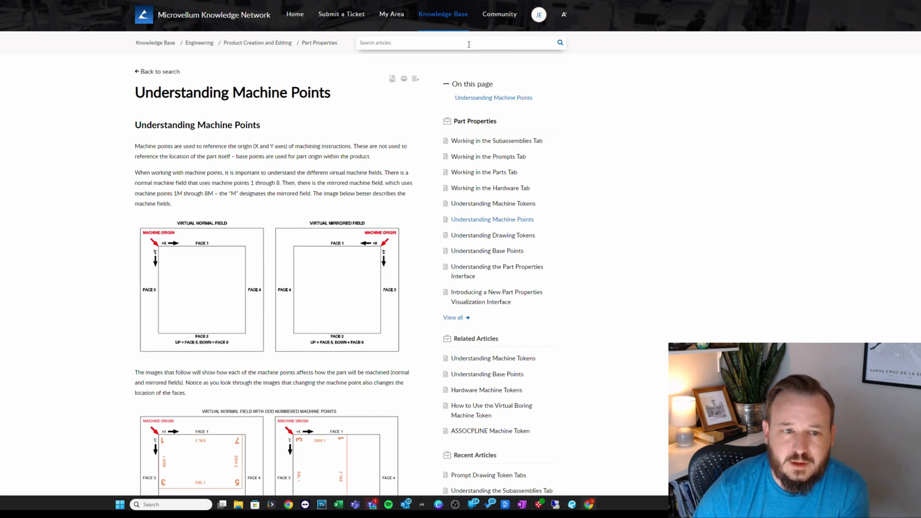
Step: Read the Understanding Base Points article on corner numbering at 0,0,0 and 0,-90,0 rotations, then move the browser aside
{"action": "left_click_drag", "start_coordinate": [278, 129], "coordinate": [140, 127]}
{"action": "left_click", "coordinate": [176, 100]}
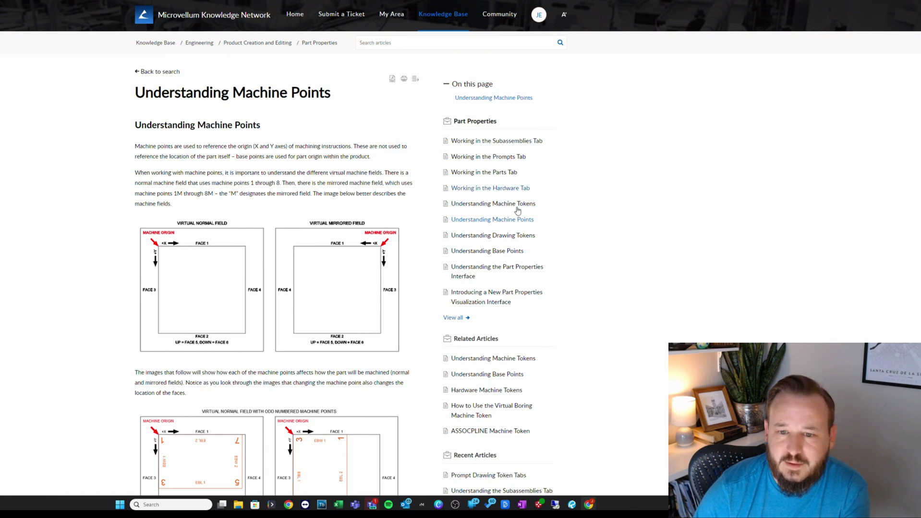
{"action": "left_click", "coordinate": [503, 253]}
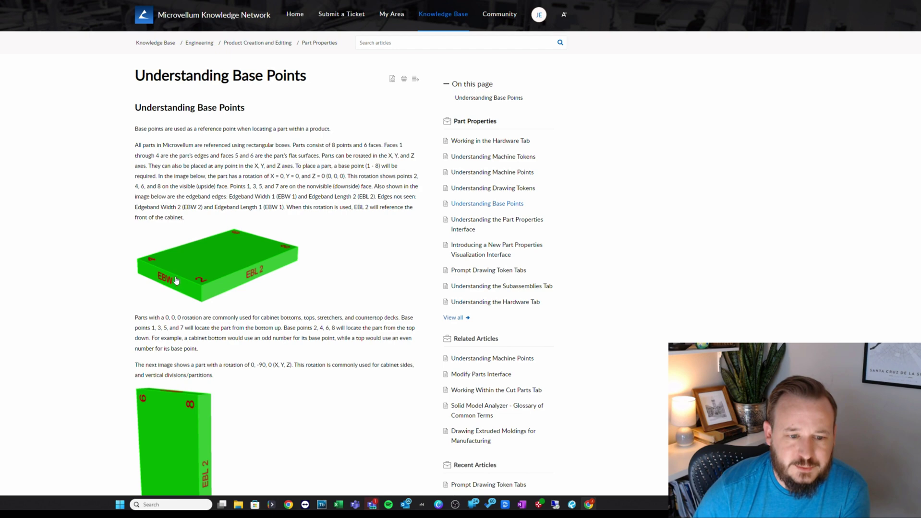
{"action": "scroll", "coordinate": [182, 283], "scroll_direction": "down", "scroll_amount": 7}
{"action": "scroll", "coordinate": [815, 46], "scroll_direction": "up", "scroll_amount": 4}
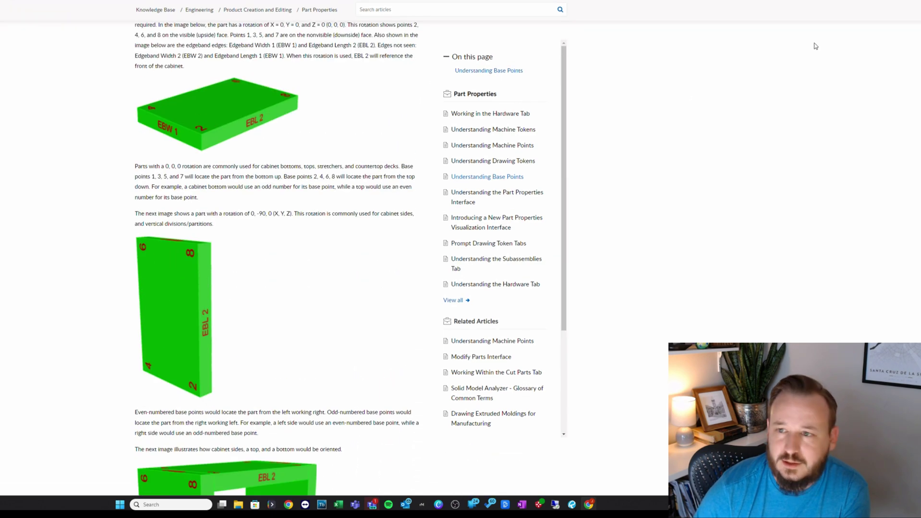
{"action": "scroll", "coordinate": [214, 224], "scroll_direction": "up", "scroll_amount": 1}
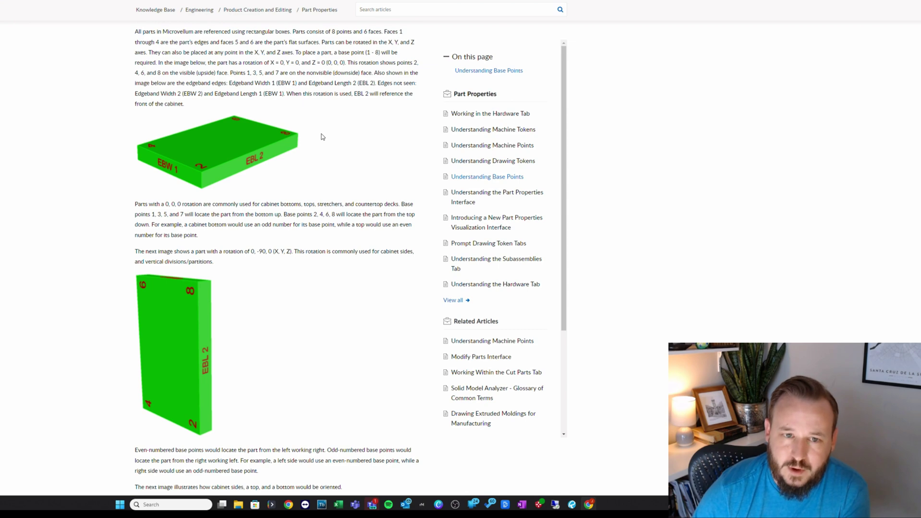
{"action": "left_click_drag", "start_coordinate": [537, 5], "coordinate": [920, 144]}
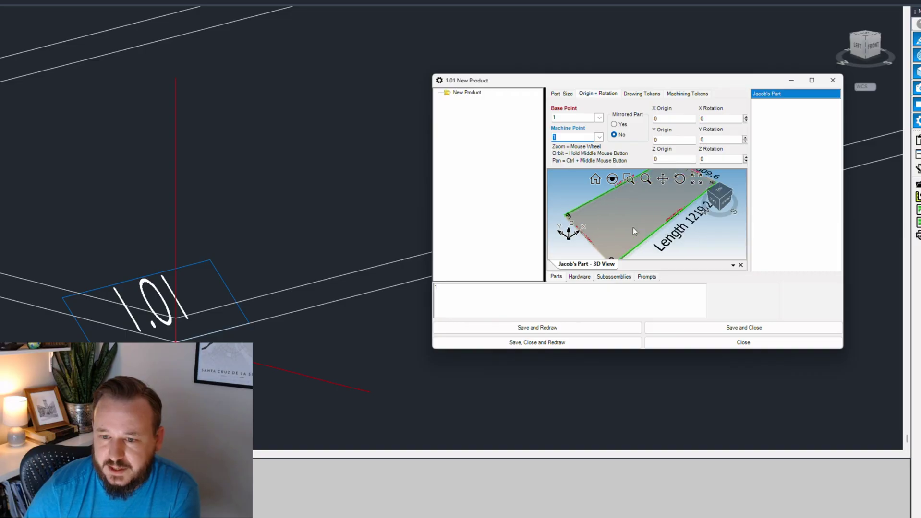
Step: Enlarge the part properties window and move it up and left
{"action": "middle_click_drag", "start_coordinate": [633, 228], "coordinate": [626, 259]}
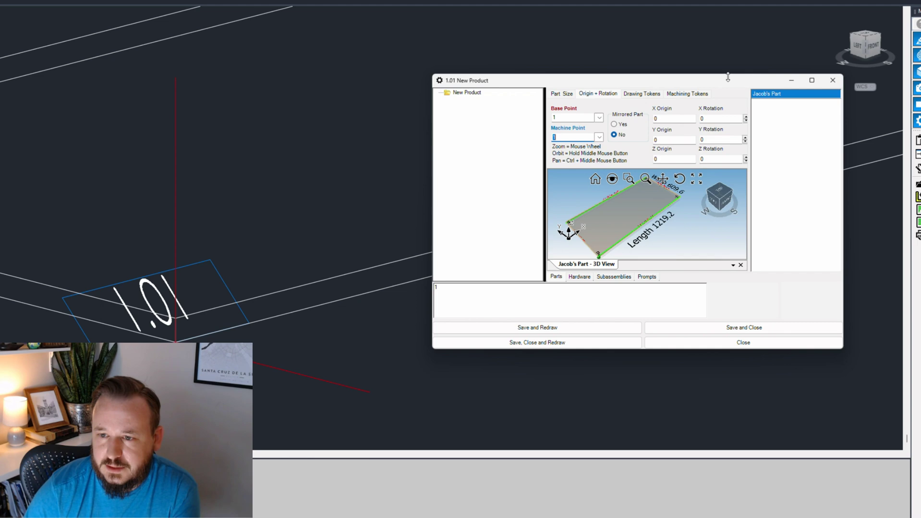
{"action": "left_click_drag", "start_coordinate": [727, 77], "coordinate": [728, 14]}
{"action": "left_click_drag", "start_coordinate": [839, 349], "coordinate": [920, 432]}
{"action": "left_click_drag", "start_coordinate": [732, 26], "coordinate": [376, 10]}
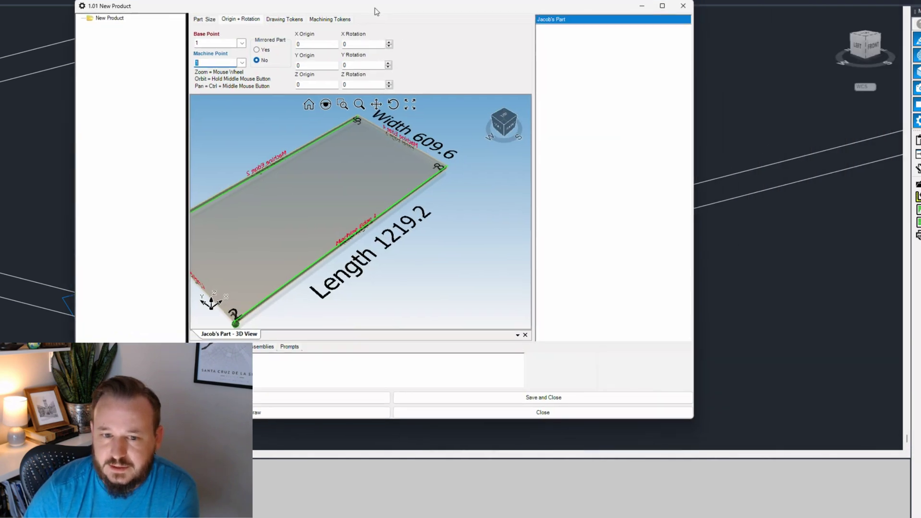
Step: Check the Part Size values: width 609.6 and length 1219.2
{"action": "left_click", "coordinate": [204, 19]}
{"action": "left_click", "coordinate": [209, 76]}
{"action": "double_click", "coordinate": [209, 76]}
{"action": "double_click", "coordinate": [217, 93]}
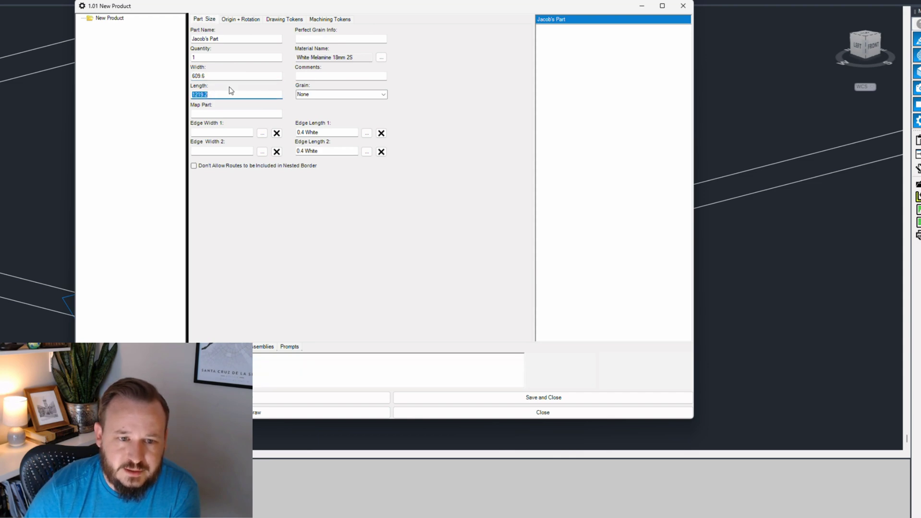
Step: Return to Origin + Rotation and zoom the 3D preview of Jacob's Part
{"action": "left_click", "coordinate": [252, 20]}
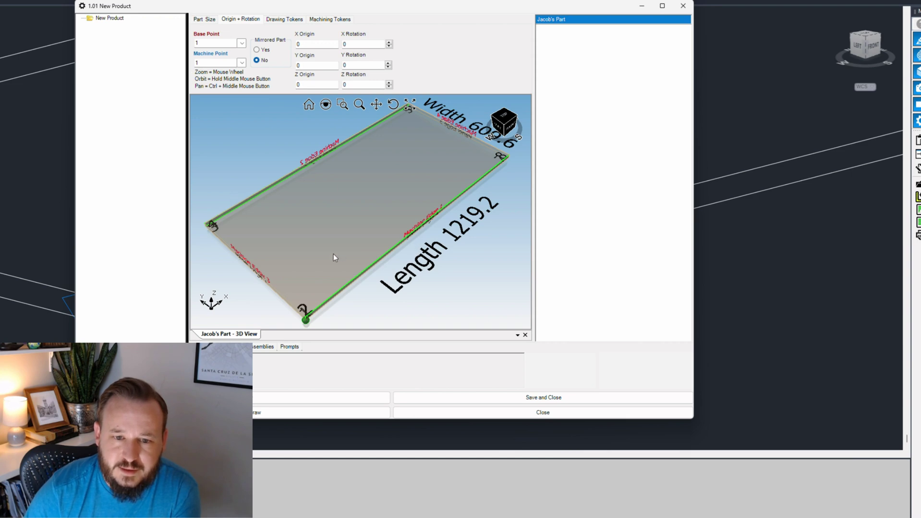
{"action": "scroll", "coordinate": [335, 258], "scroll_direction": "down", "scroll_amount": 2}
{"action": "scroll", "coordinate": [320, 299], "scroll_direction": "up", "scroll_amount": 6}
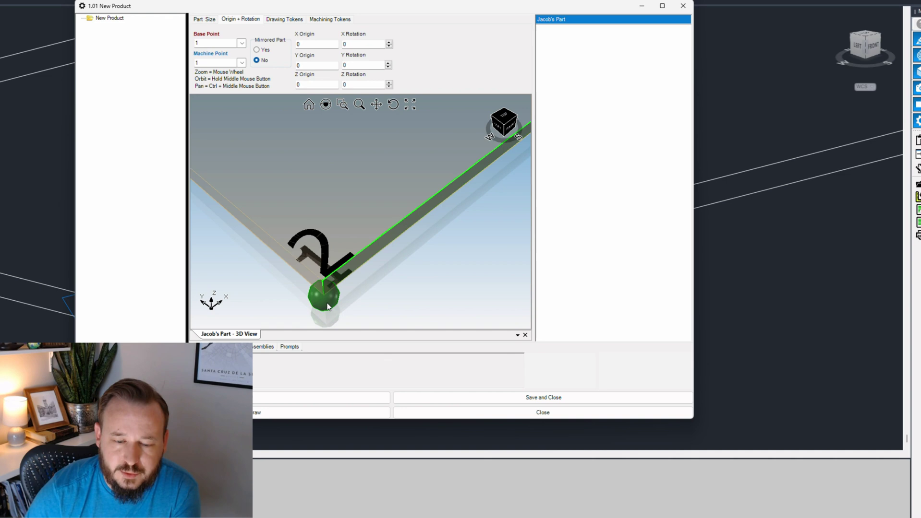
{"action": "scroll", "coordinate": [315, 297], "scroll_direction": "down", "scroll_amount": 4}
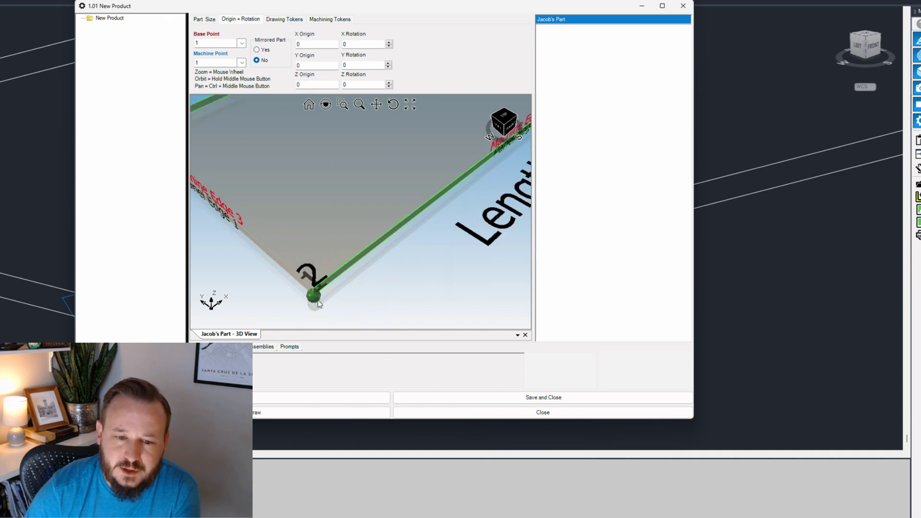
{"action": "scroll", "coordinate": [313, 298], "scroll_direction": "down", "scroll_amount": 3}
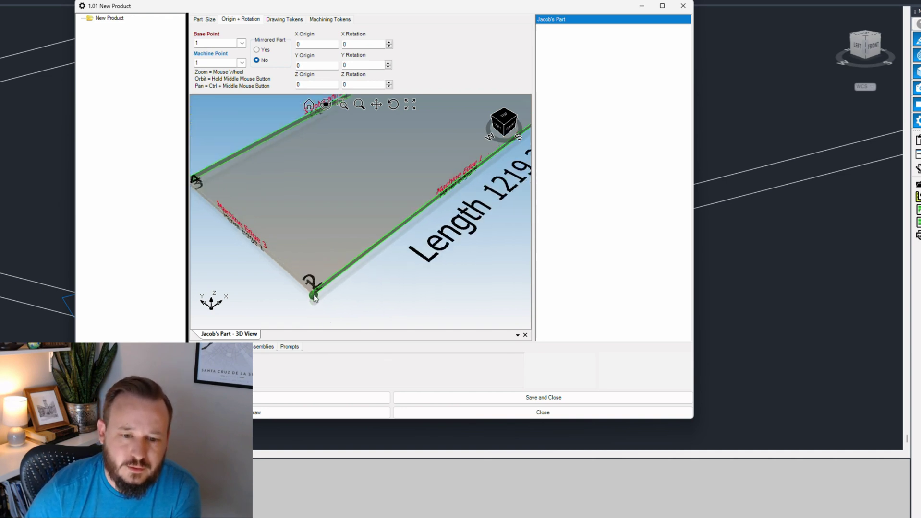
{"action": "scroll", "coordinate": [306, 299], "scroll_direction": "down", "scroll_amount": 2}
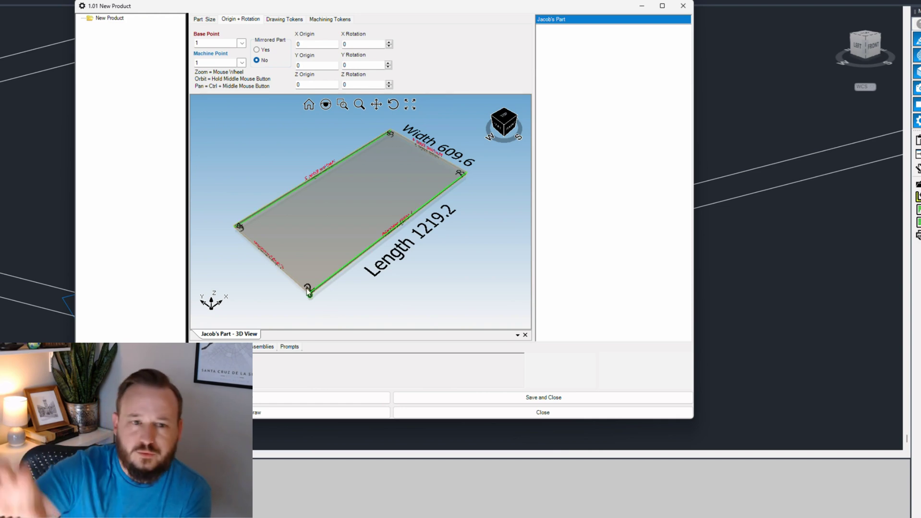
Step: Leave all origins and rotations at zero, enter the Machine Point field, then maximize the base points article
{"action": "key", "text": "Tab"}
{"action": "key", "text": "Tab"}
{"action": "key", "text": "Tab"}
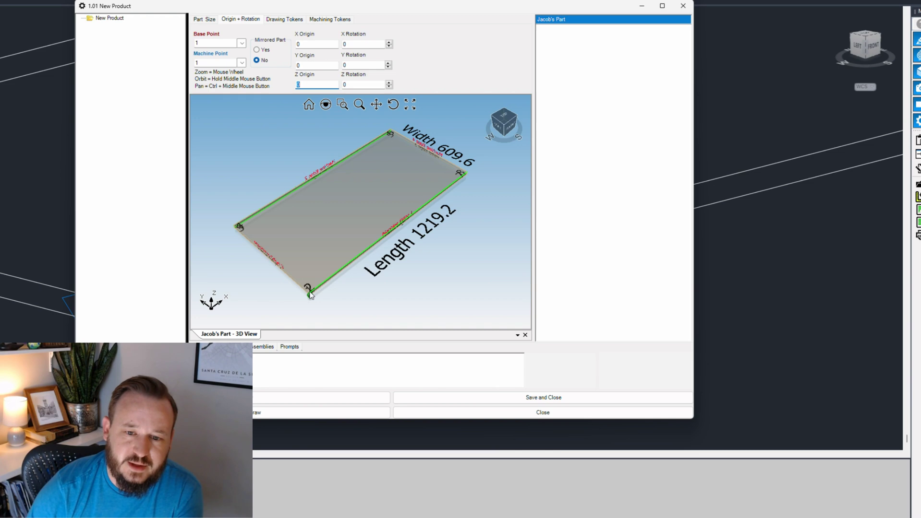
{"action": "left_click", "coordinate": [361, 44]}
{"action": "left_click", "coordinate": [363, 65]}
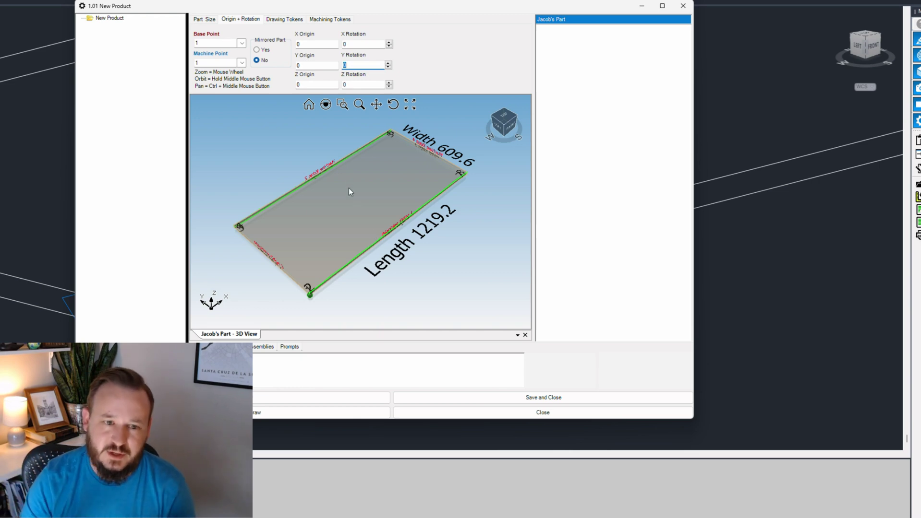
{"action": "left_click", "coordinate": [219, 63]}
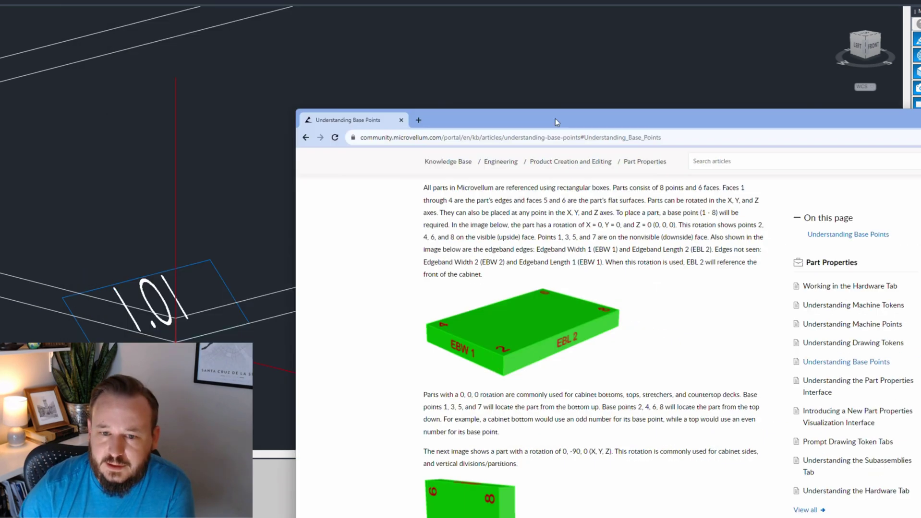
{"action": "double_click", "coordinate": [555, 122]}
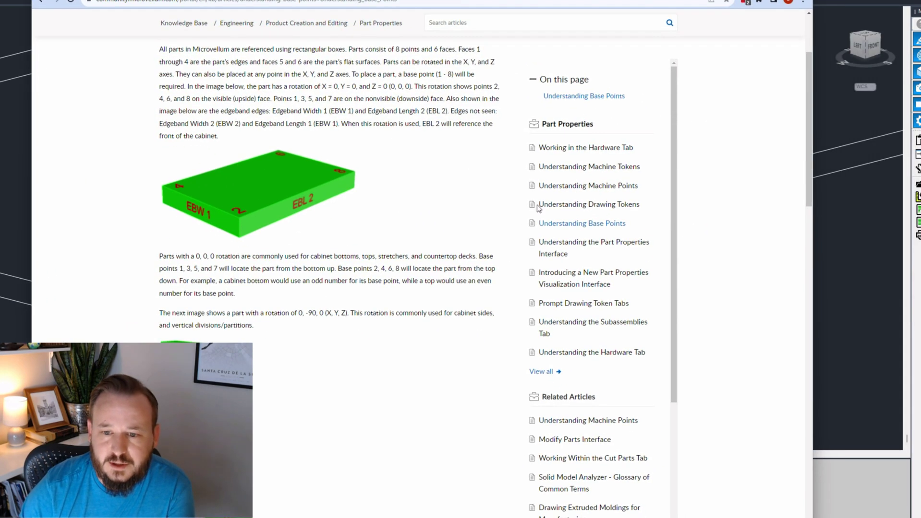
Step: View the flat-part base point diagram full size, close it, and return to the part dialog
{"action": "scroll", "coordinate": [219, 227], "scroll_direction": "down", "scroll_amount": 2}
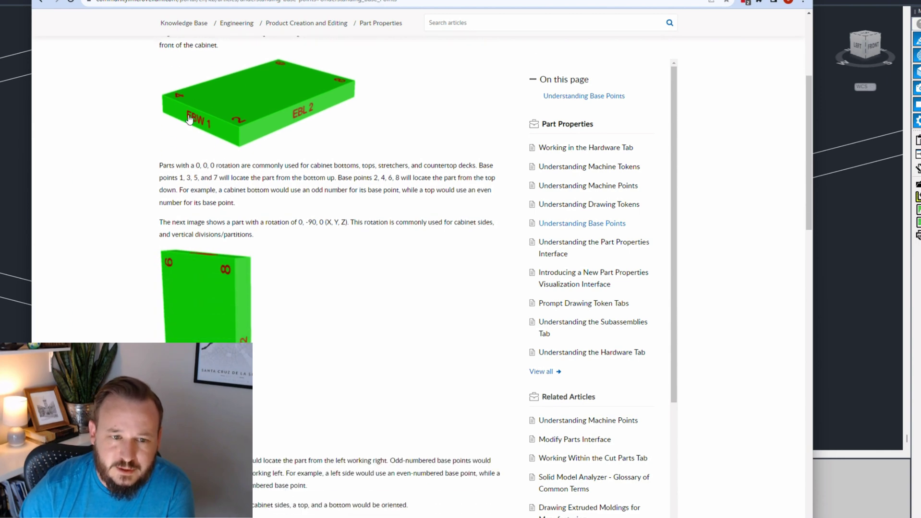
{"action": "left_click", "coordinate": [235, 116]}
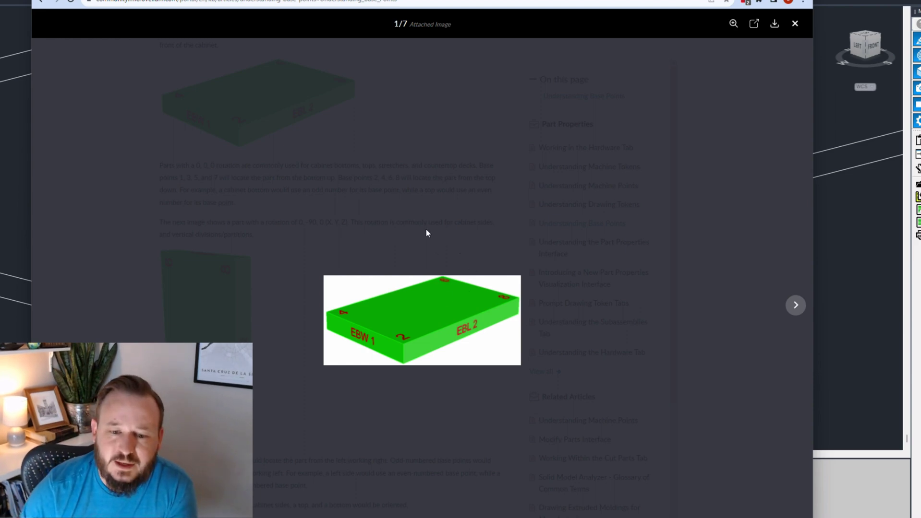
{"action": "left_click", "coordinate": [794, 23]}
{"action": "key", "text": "alt+Tab"}
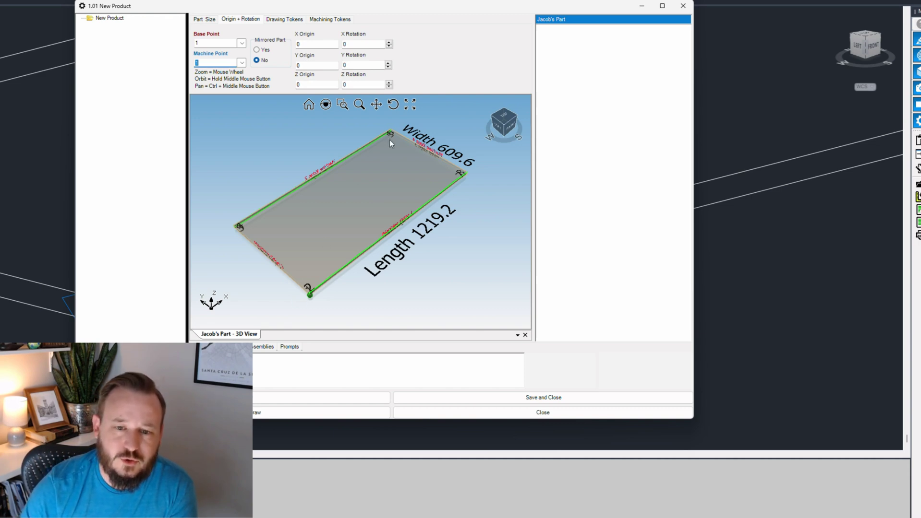
{"action": "scroll", "coordinate": [331, 297], "scroll_direction": "up", "scroll_amount": 5}
{"action": "scroll", "coordinate": [330, 273], "scroll_direction": "up", "scroll_amount": 3}
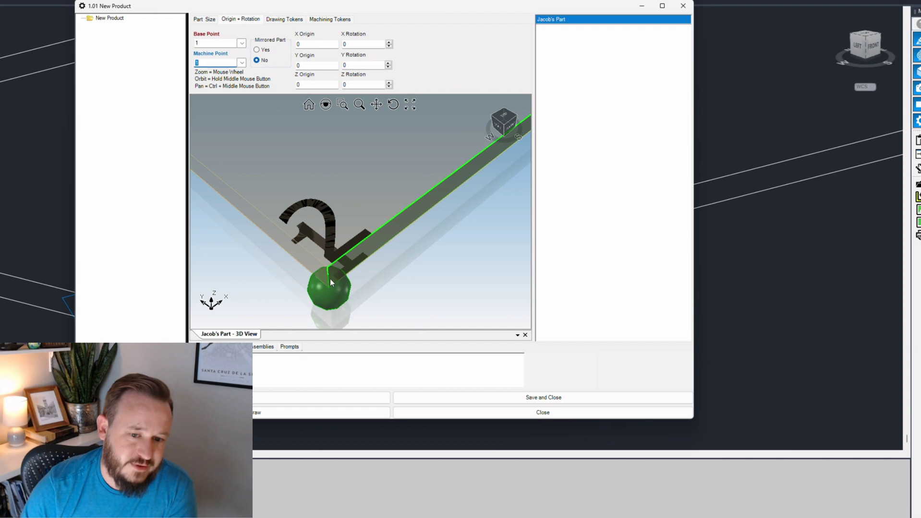
{"action": "scroll", "coordinate": [296, 292], "scroll_direction": "down", "scroll_amount": 1}
{"action": "scroll", "coordinate": [296, 291], "scroll_direction": "down", "scroll_amount": 8}
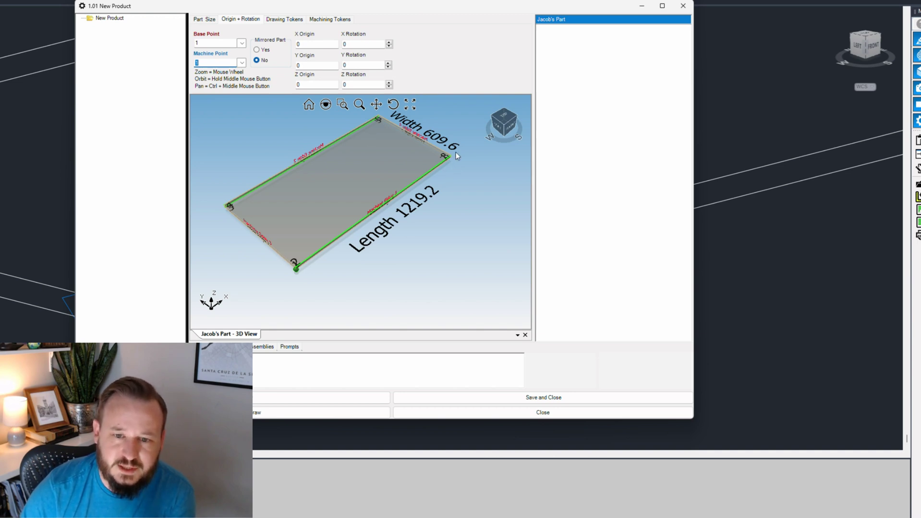
Step: Review the article's cabinet sides, top and bottom orientation image, then return to the drawing
{"action": "left_click", "coordinate": [594, 516]}
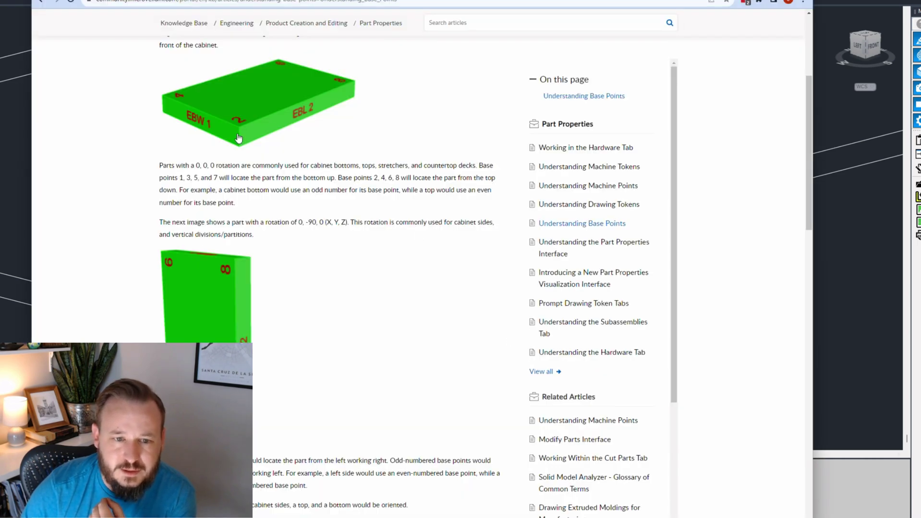
{"action": "scroll", "coordinate": [238, 138], "scroll_direction": "down", "scroll_amount": 7}
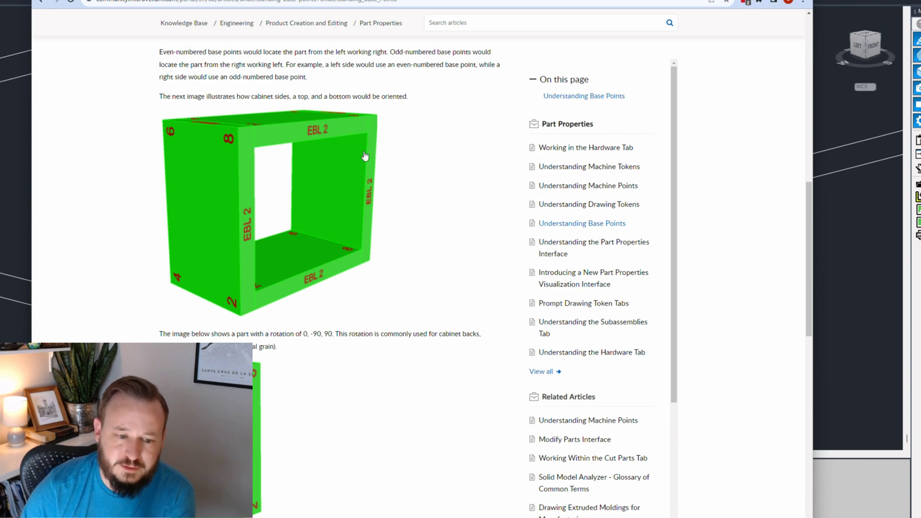
{"action": "left_click", "coordinate": [12, 153]}
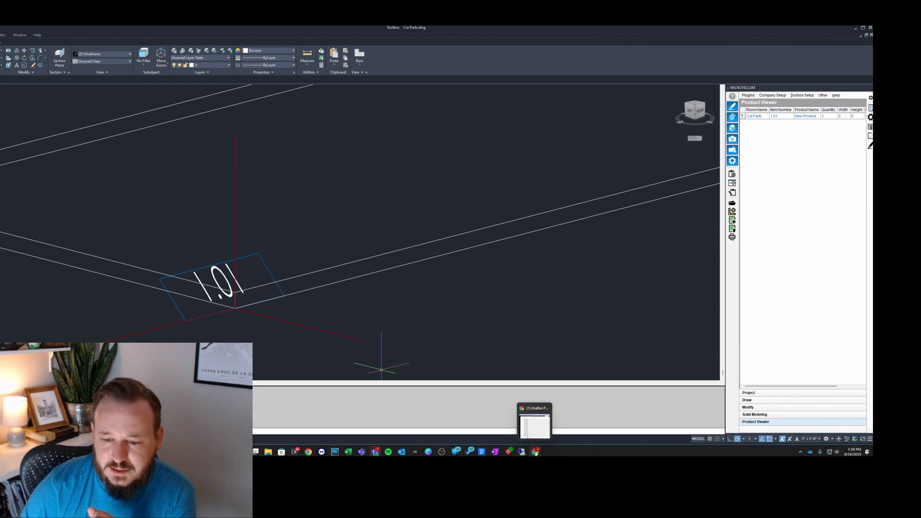
Step: Reopen the part dialog and set Jacob's Part's base point to 2
{"action": "left_click", "coordinate": [397, 420]}
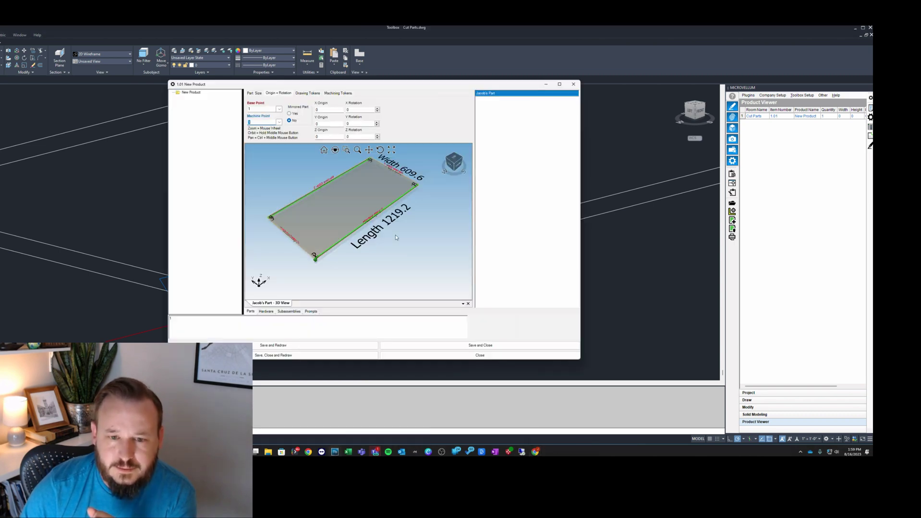
{"action": "left_click_drag", "start_coordinate": [486, 88], "coordinate": [627, 96]}
{"action": "scroll", "coordinate": [186, 287], "scroll_direction": "down", "scroll_amount": 3}
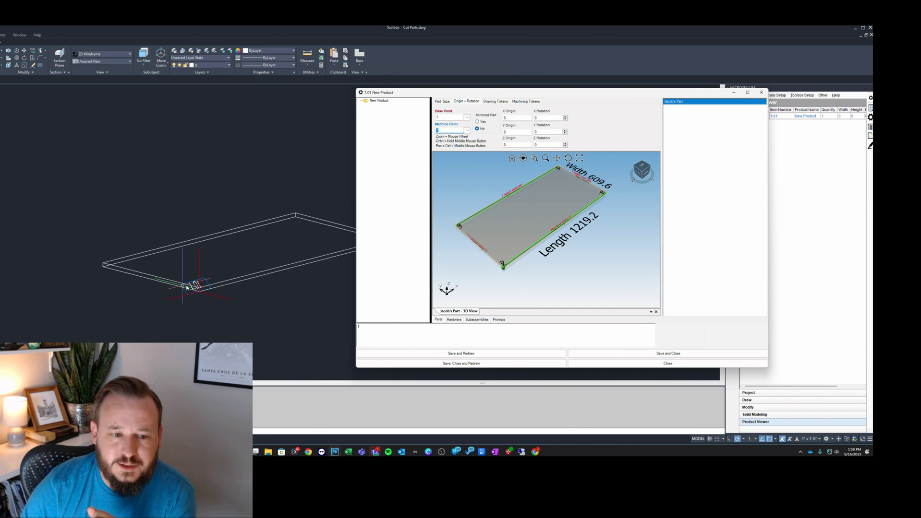
{"action": "left_click", "coordinate": [466, 117]}
{"action": "left_click", "coordinate": [466, 125]}
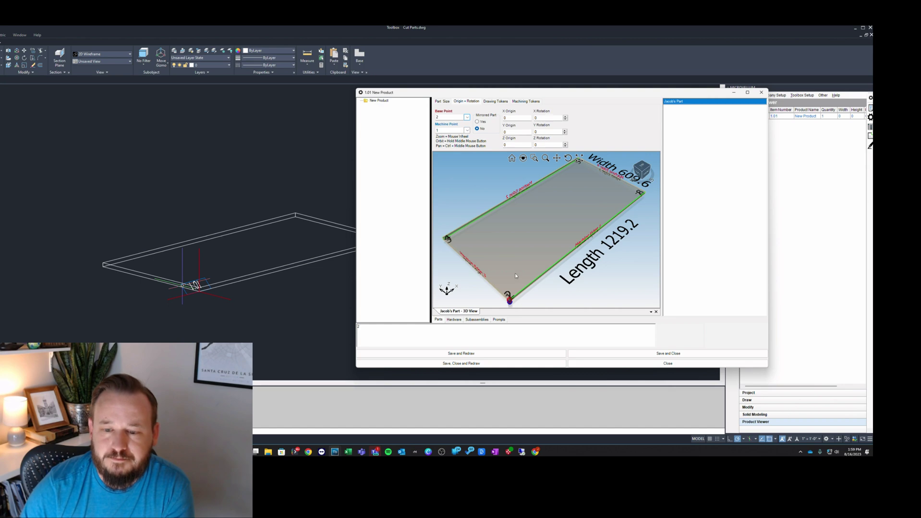
{"action": "scroll", "coordinate": [509, 305], "scroll_direction": "up", "scroll_amount": 6}
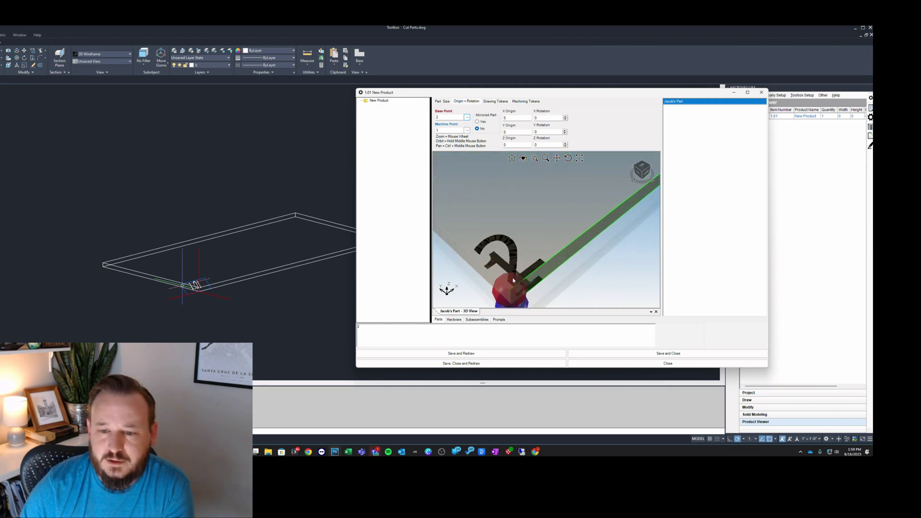
{"action": "scroll", "coordinate": [514, 268], "scroll_direction": "down", "scroll_amount": 5}
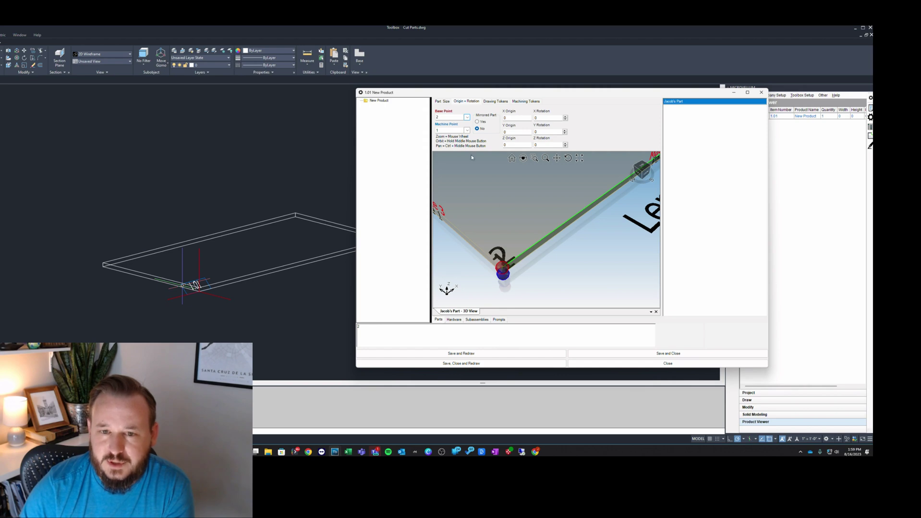
Step: Compare base point 1 with 2, settle on 2, and Save and Redraw
{"action": "left_click", "coordinate": [467, 117]}
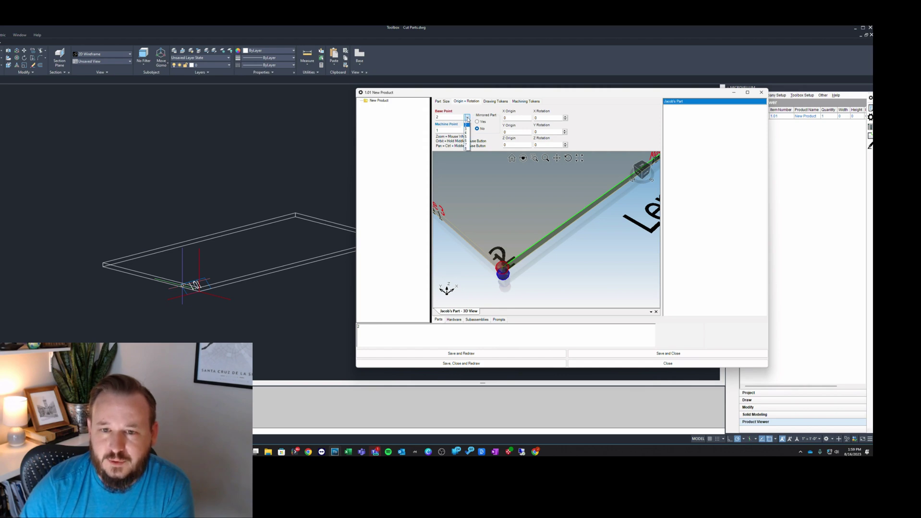
{"action": "left_click", "coordinate": [466, 124]}
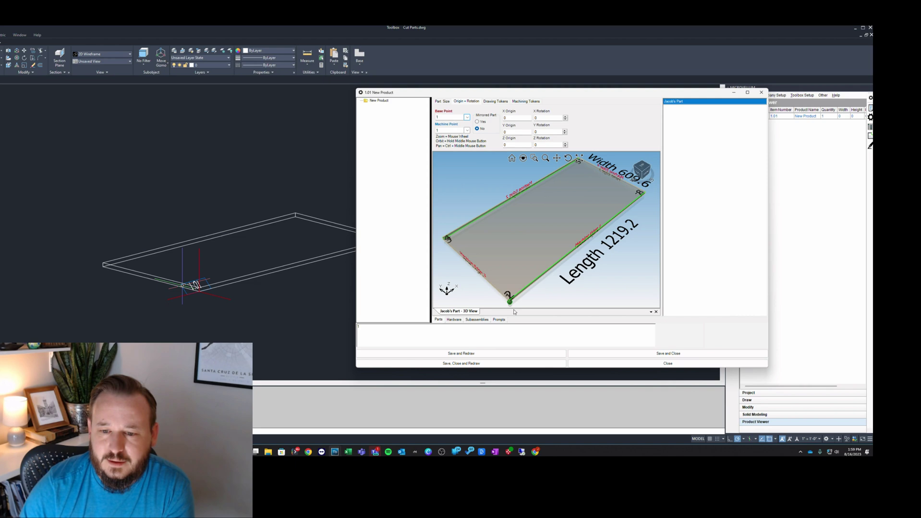
{"action": "scroll", "coordinate": [510, 302], "scroll_direction": "up", "scroll_amount": 5}
{"action": "left_click", "coordinate": [467, 117]}
{"action": "left_click", "coordinate": [464, 128]}
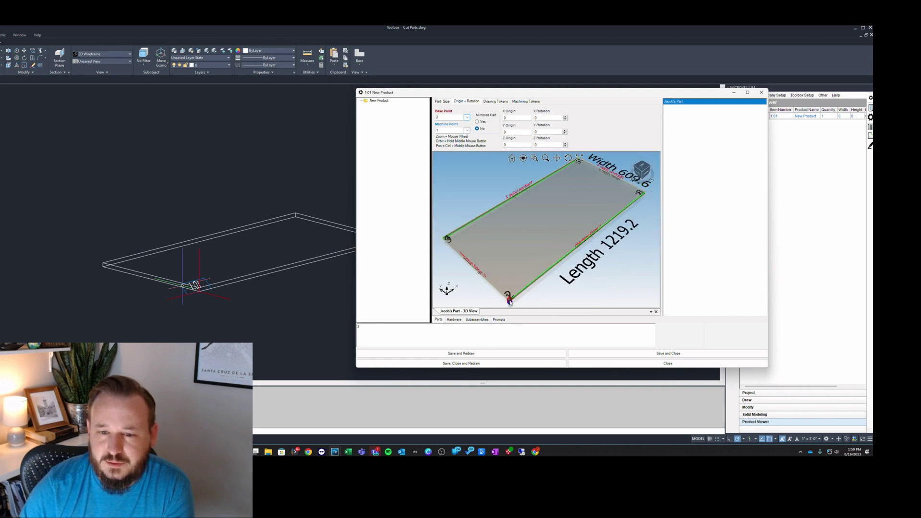
{"action": "scroll", "coordinate": [508, 295], "scroll_direction": "up", "scroll_amount": 5}
{"action": "scroll", "coordinate": [508, 297], "scroll_direction": "up", "scroll_amount": 2}
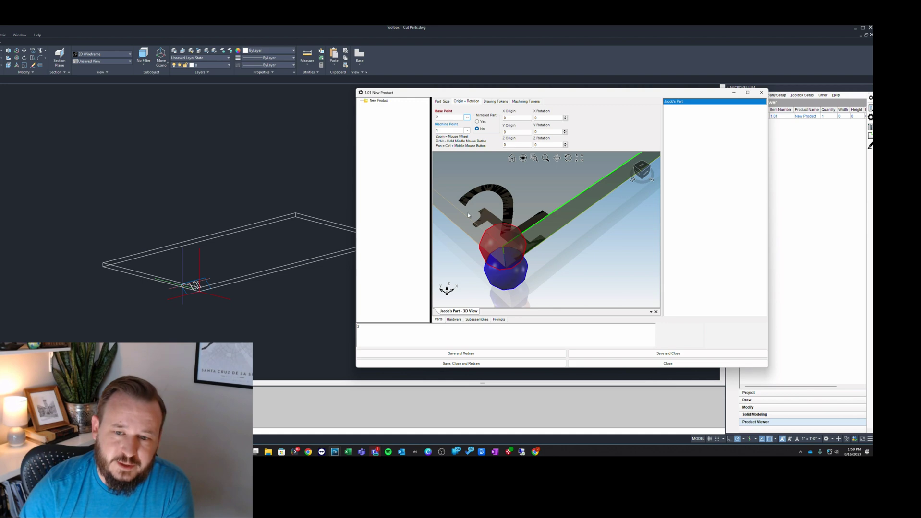
{"action": "left_click", "coordinate": [461, 353]}
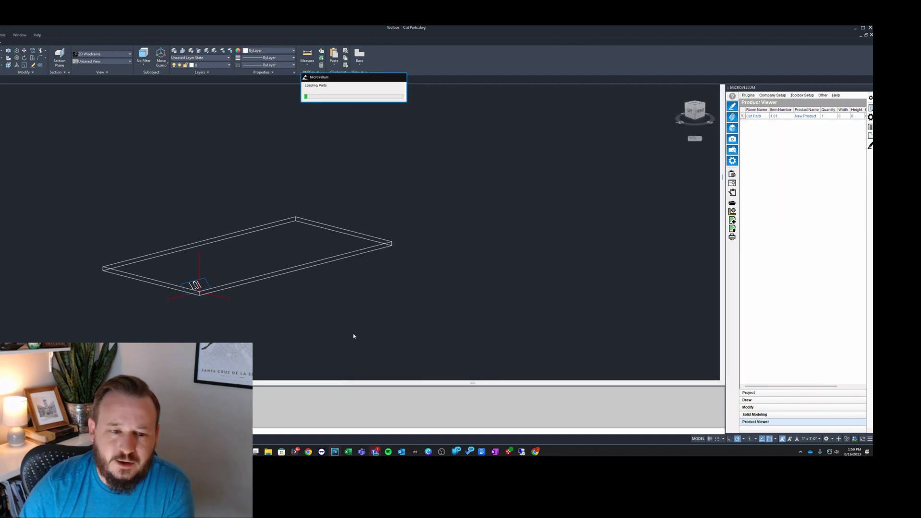
{"action": "scroll", "coordinate": [202, 295], "scroll_direction": "up", "scroll_amount": 5}
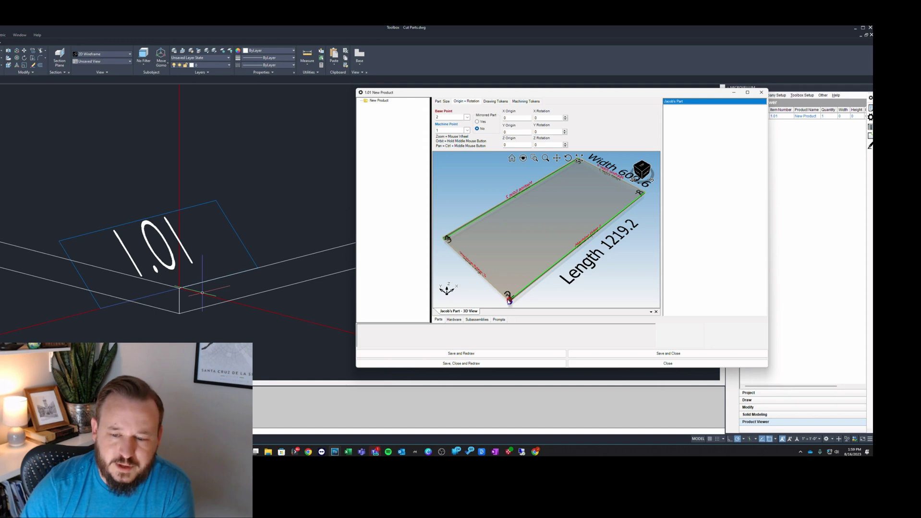
{"action": "scroll", "coordinate": [509, 300], "scroll_direction": "up", "scroll_amount": 5}
{"action": "scroll", "coordinate": [509, 288], "scroll_direction": "down", "scroll_amount": 3}
{"action": "scroll", "coordinate": [509, 269], "scroll_direction": "up", "scroll_amount": 5}
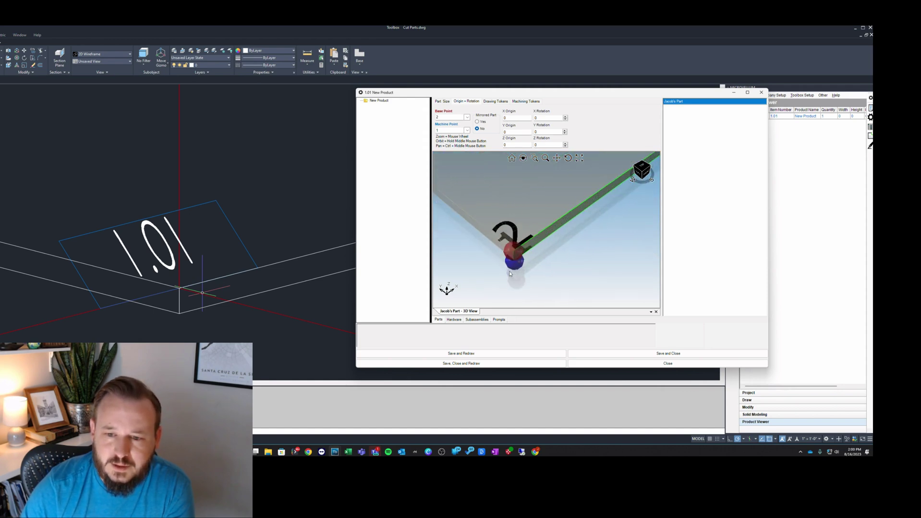
{"action": "scroll", "coordinate": [509, 274], "scroll_direction": "up", "scroll_amount": 3}
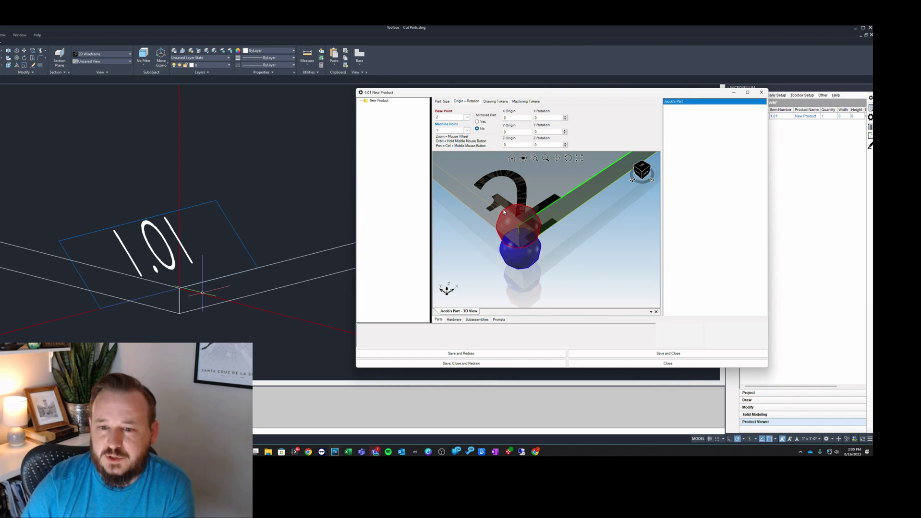
{"action": "scroll", "coordinate": [503, 212], "scroll_direction": "down", "scroll_amount": 5}
{"action": "scroll", "coordinate": [445, 171], "scroll_direction": "down", "scroll_amount": 2}
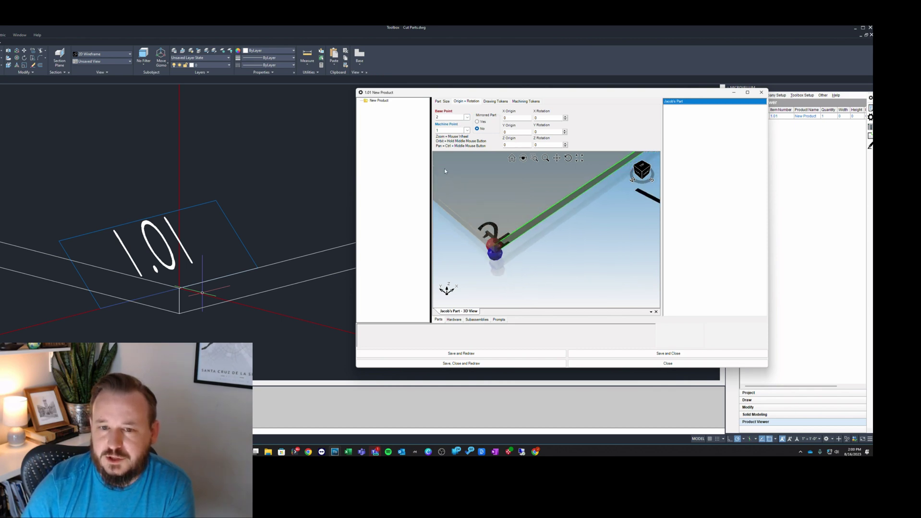
{"action": "scroll", "coordinate": [572, 194], "scroll_direction": "down", "scroll_amount": 5}
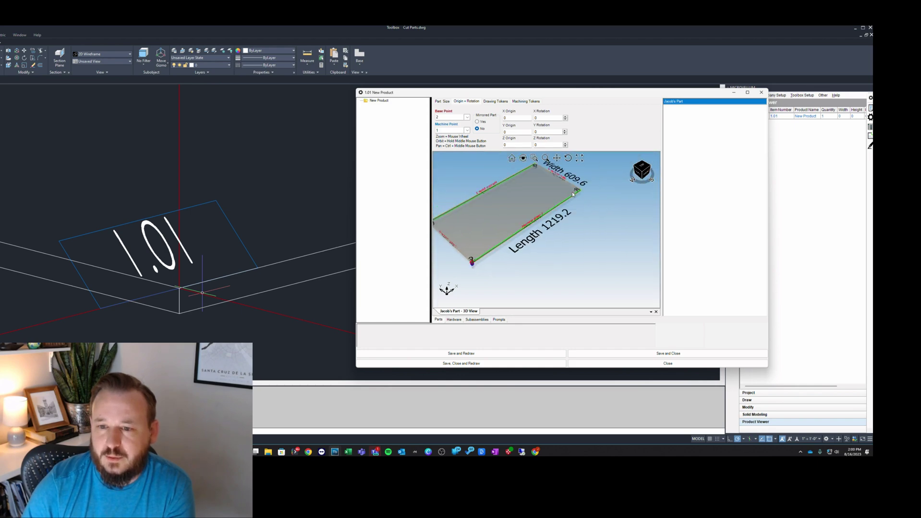
{"action": "scroll", "coordinate": [572, 194], "scroll_direction": "up", "scroll_amount": 5}
{"action": "scroll", "coordinate": [584, 187], "scroll_direction": "down", "scroll_amount": 6}
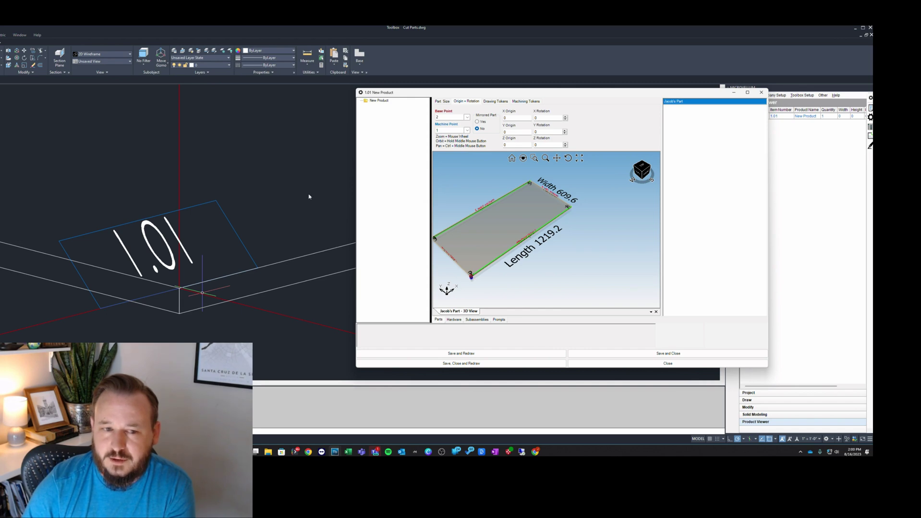
Step: Set the base point to 8 and redraw the part
{"action": "left_click", "coordinate": [467, 117]}
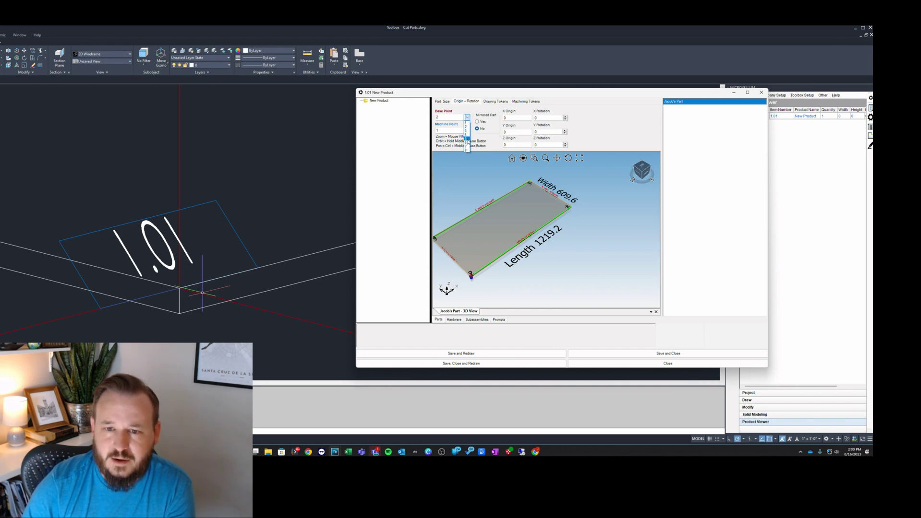
{"action": "left_click", "coordinate": [465, 150]}
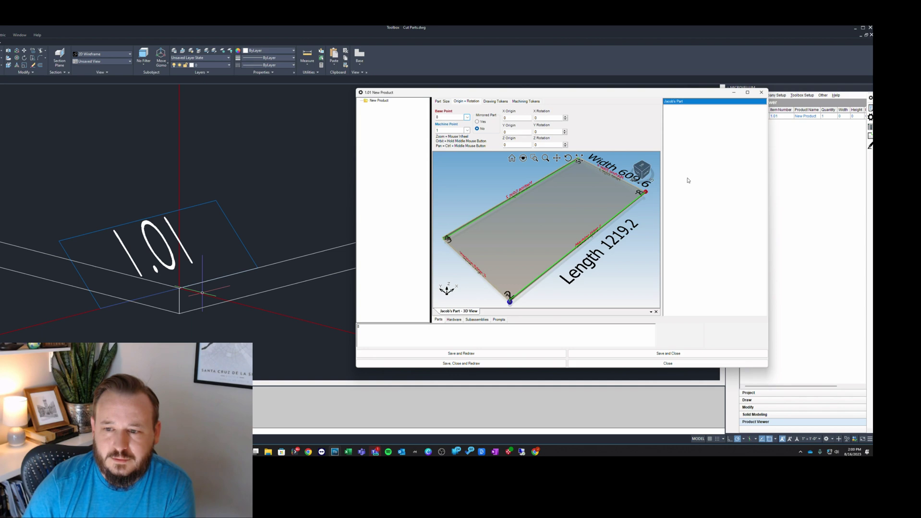
{"action": "left_click", "coordinate": [461, 363]}
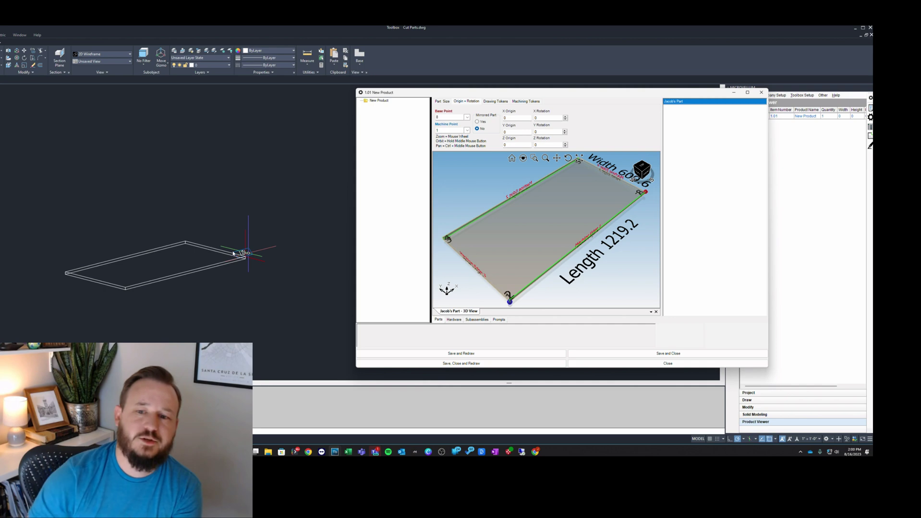
Step: Change the base point to 6, check the drawing, and bring the part settings back
{"action": "left_click", "coordinate": [466, 117]}
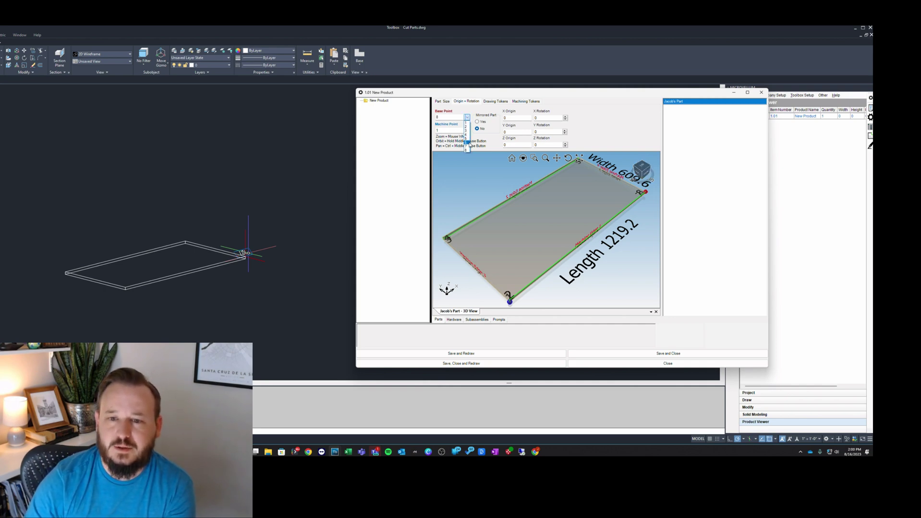
{"action": "left_click", "coordinate": [466, 142]}
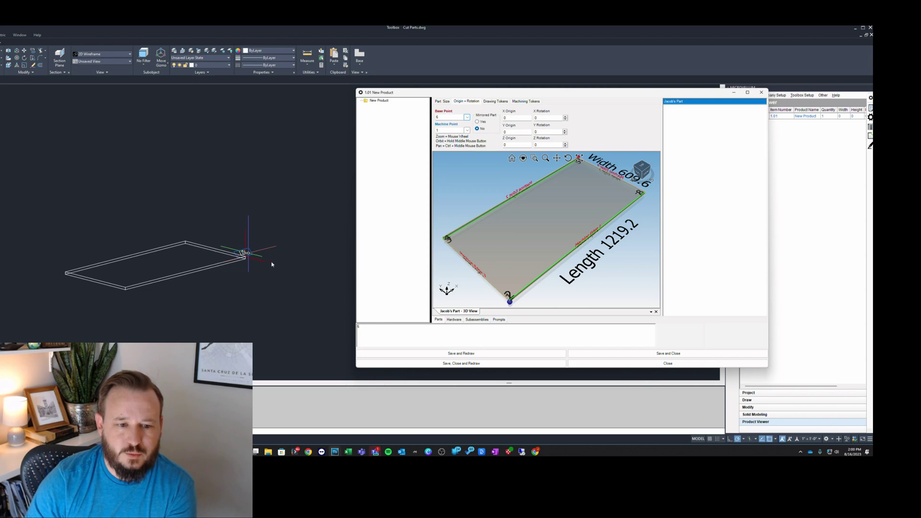
{"action": "key", "text": "Escape"}
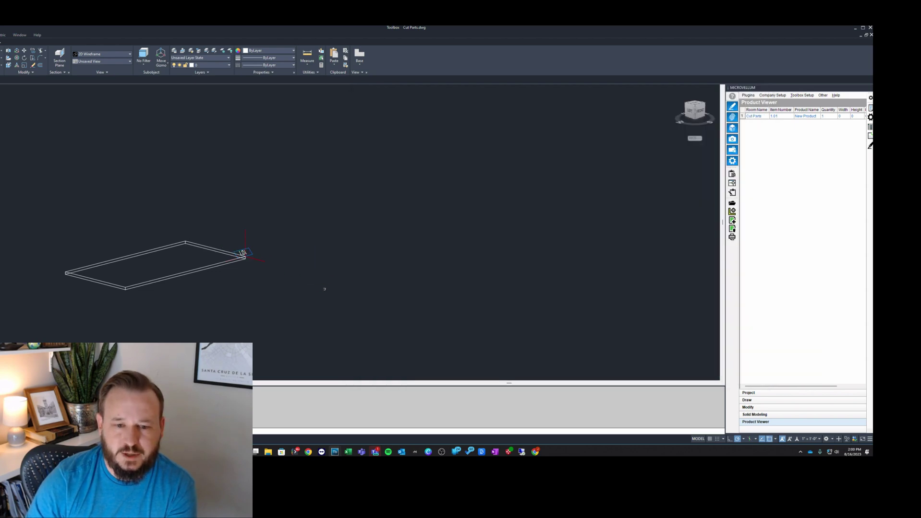
{"action": "mouse_move", "coordinate": [334, 451]}
{"action": "left_click", "coordinate": [345, 422]}
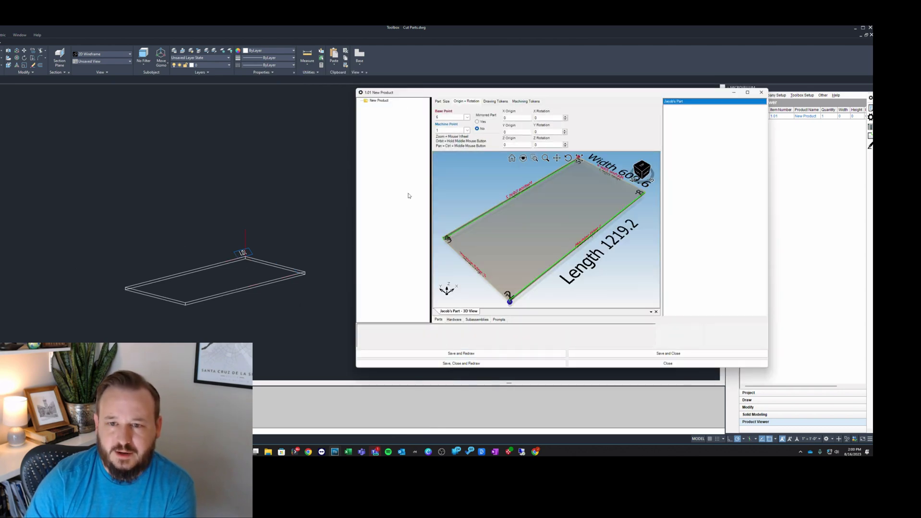
Step: Set Jacob's Part's machine point to 6 and redraw it
{"action": "left_click", "coordinate": [466, 130]}
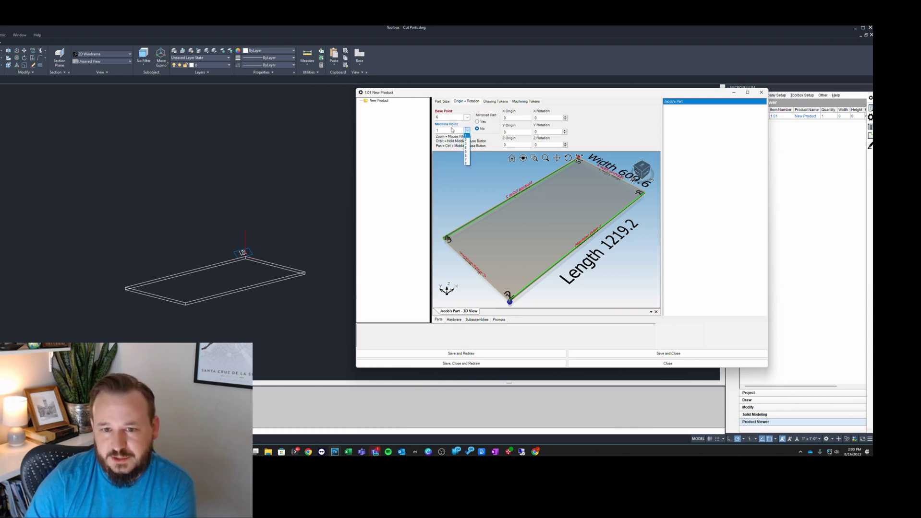
{"action": "left_click", "coordinate": [466, 155]}
{"action": "left_click", "coordinate": [461, 353]}
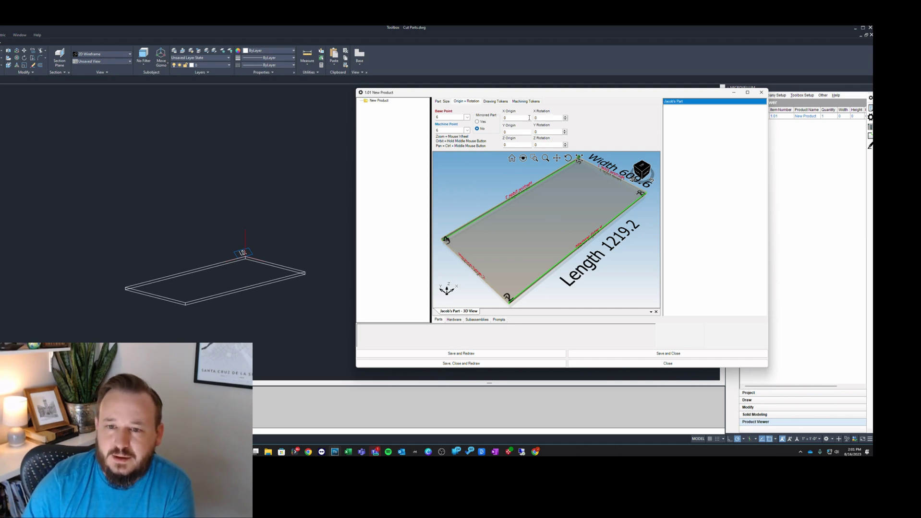
Step: Try an X rotation of 90, then -90, redrawing the part each time
{"action": "double_click", "coordinate": [547, 117]}
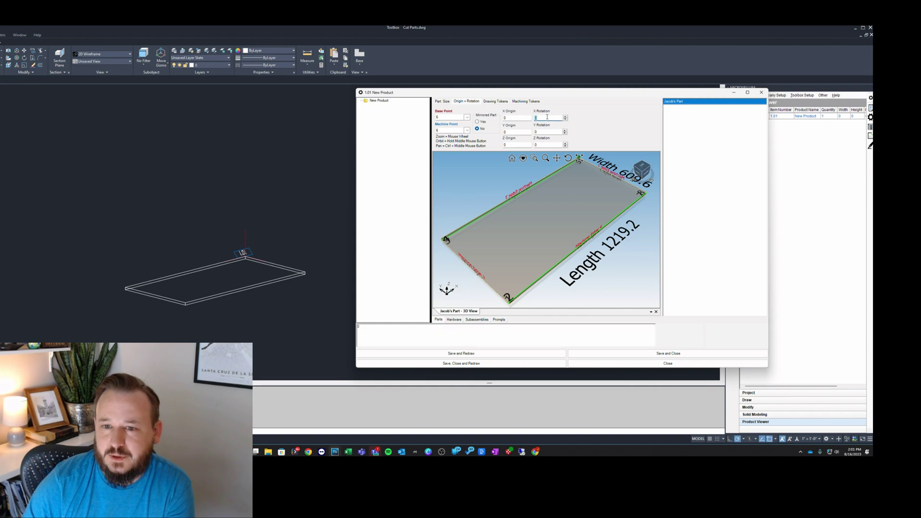
{"action": "type", "text": "90"}
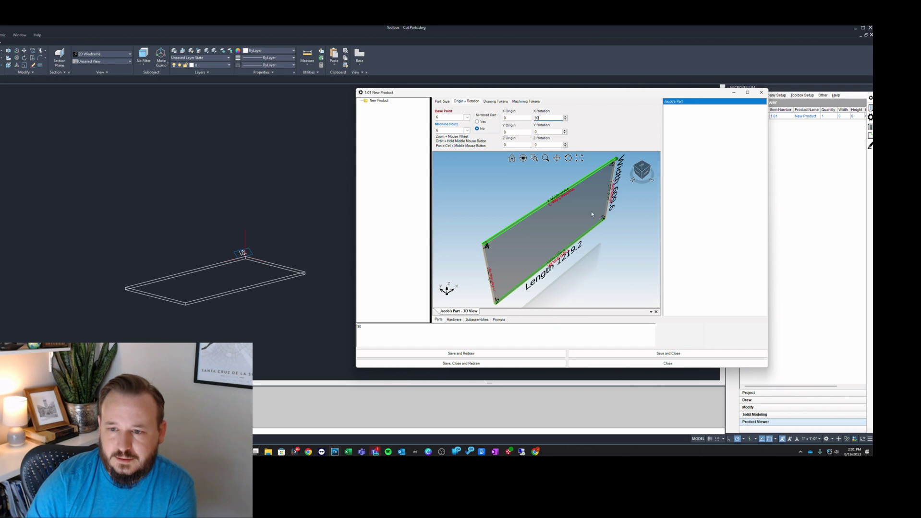
{"action": "left_click", "coordinate": [461, 363]}
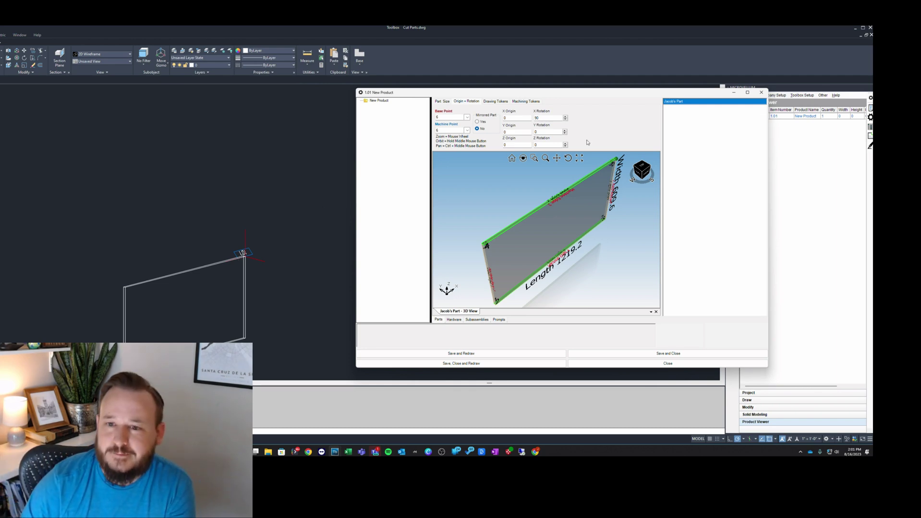
{"action": "double_click", "coordinate": [547, 117]}
{"action": "type", "text": "-9"}
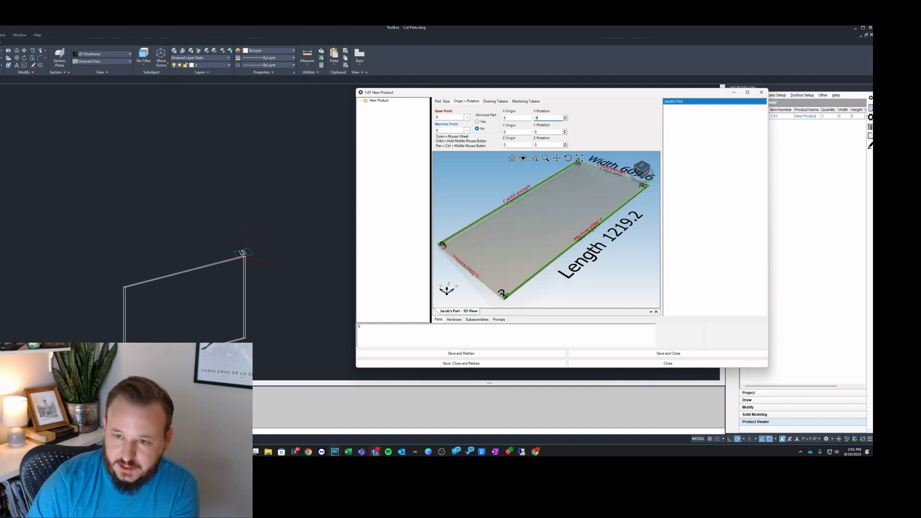
{"action": "type", "text": "0"}
{"action": "left_click", "coordinate": [461, 353]}
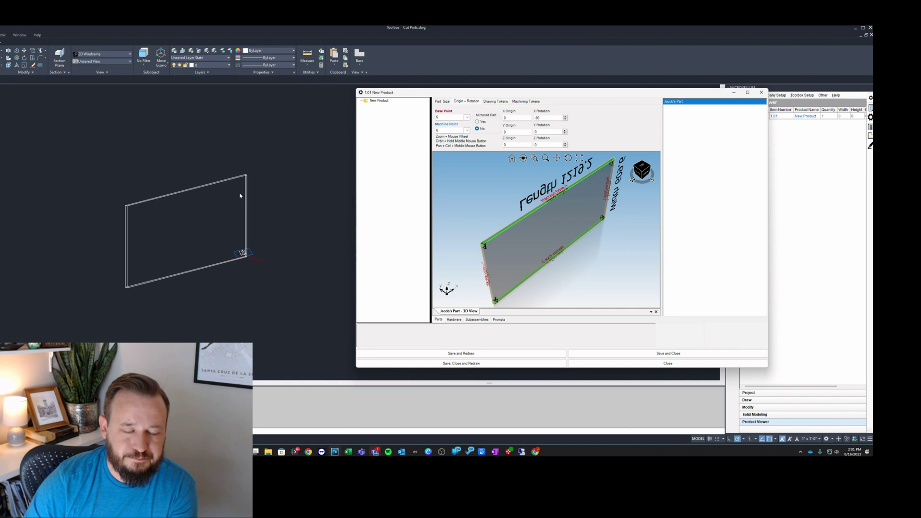
Step: Inspect the upright part in the drawing, then bring the part settings back up
{"action": "double_click", "coordinate": [546, 119]}
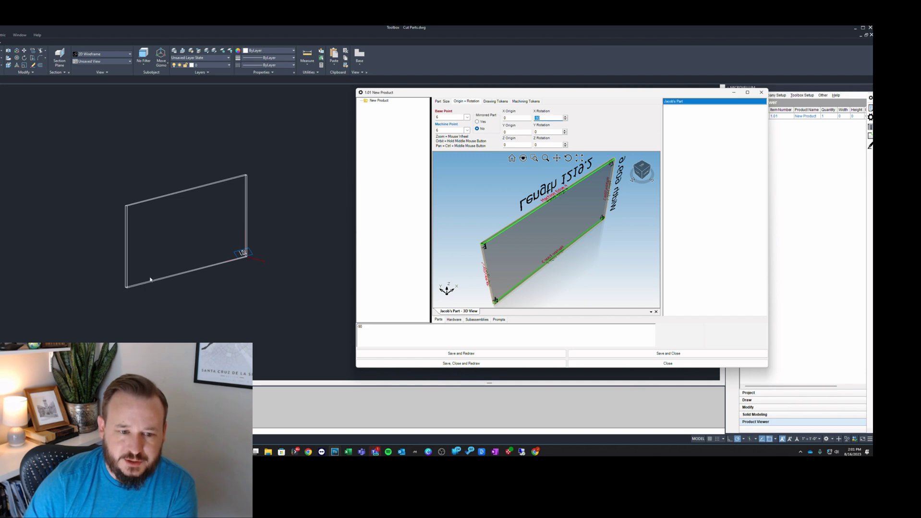
{"action": "scroll", "coordinate": [249, 258], "scroll_direction": "up", "scroll_amount": 3}
{"action": "scroll", "coordinate": [240, 258], "scroll_direction": "down", "scroll_amount": 3}
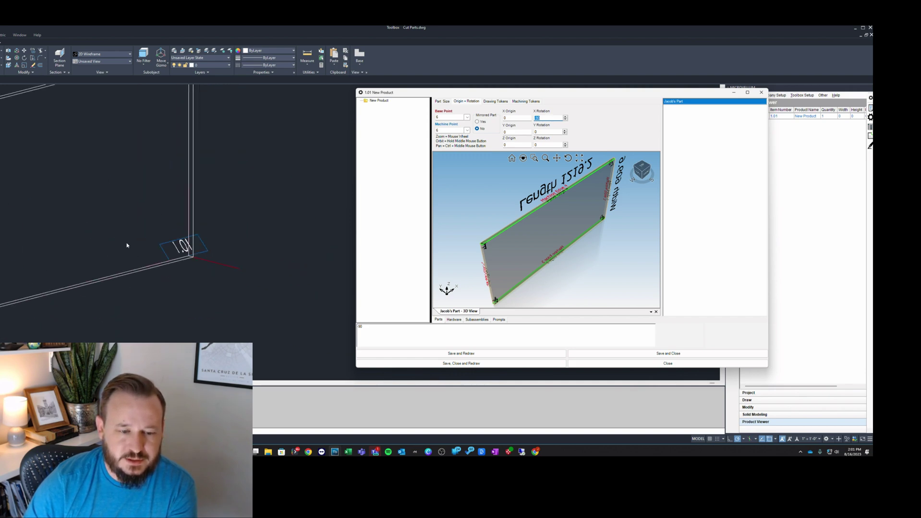
{"action": "left_click", "coordinate": [119, 212]}
{"action": "left_click", "coordinate": [96, 287]}
{"action": "left_click", "coordinate": [177, 244]}
{"action": "scroll", "coordinate": [177, 245], "scroll_direction": "up", "scroll_amount": 3}
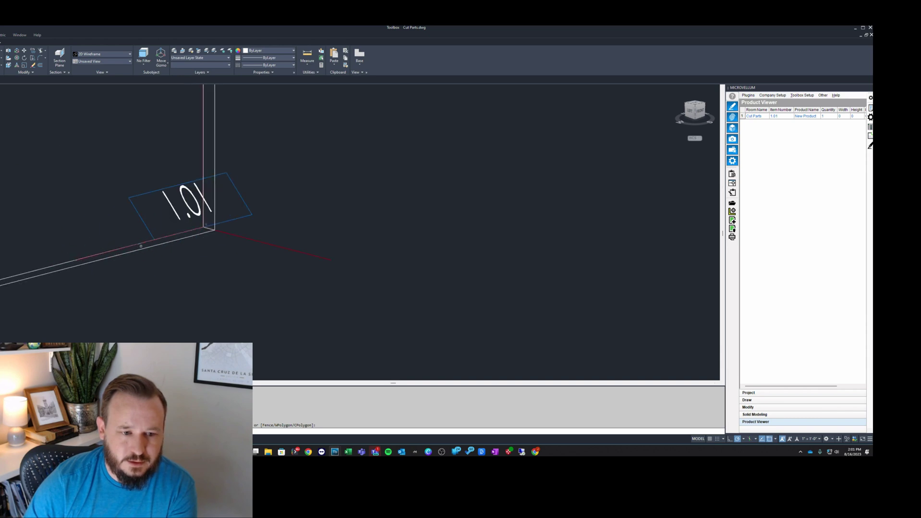
{"action": "scroll", "coordinate": [203, 226], "scroll_direction": "up", "scroll_amount": 4}
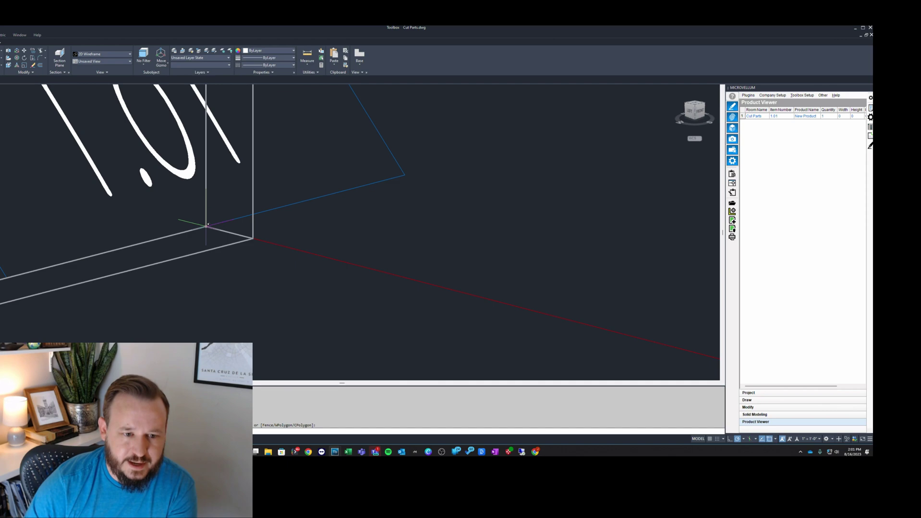
{"action": "scroll", "coordinate": [288, 192], "scroll_direction": "down", "scroll_amount": 6}
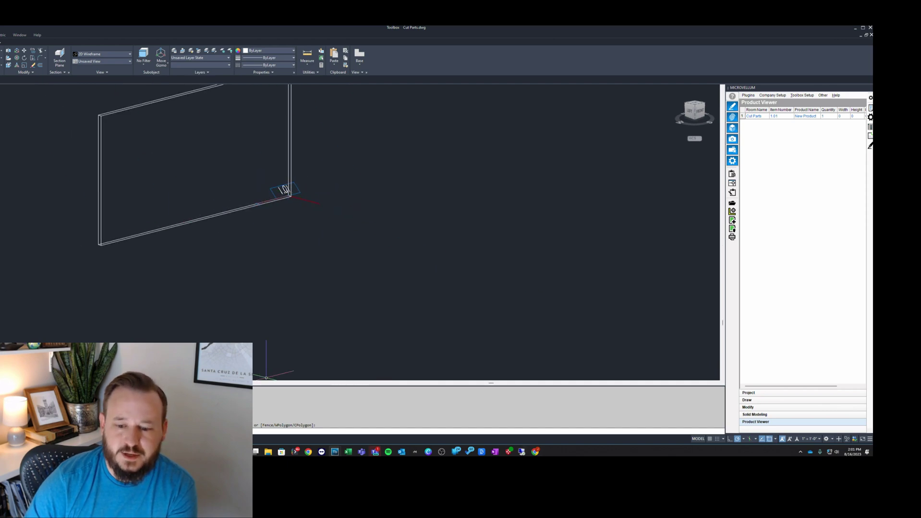
{"action": "mouse_move", "coordinate": [334, 452]}
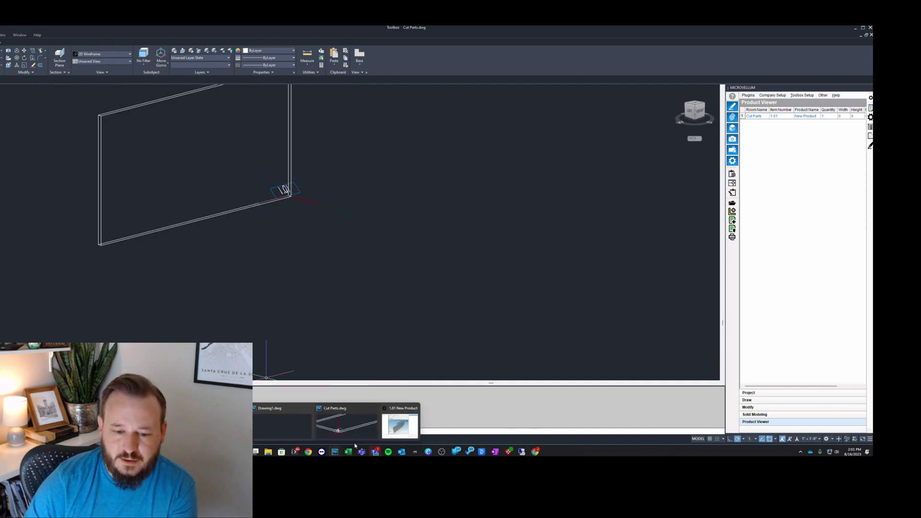
{"action": "left_click", "coordinate": [399, 424]}
Step: Set Y rotation to 90, redraw the part, and reopen its settings
{"action": "left_click", "coordinate": [549, 132]}
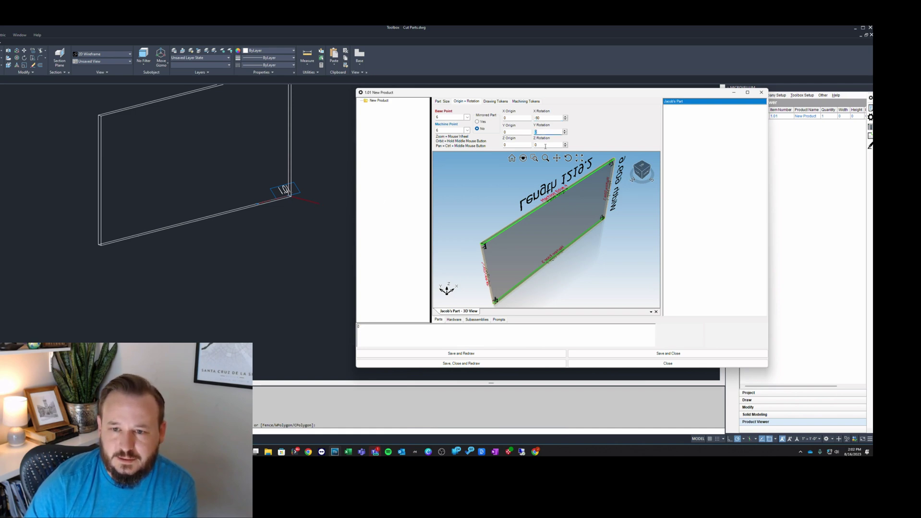
{"action": "type", "text": "90"}
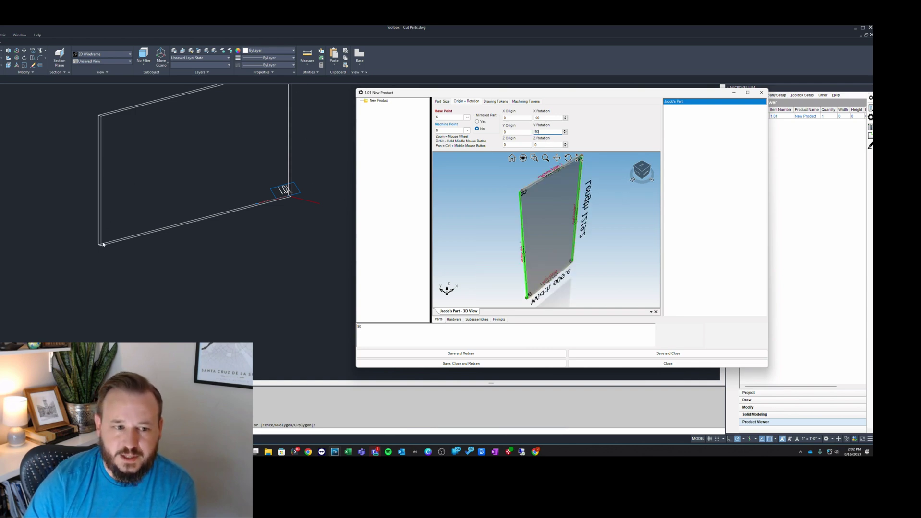
{"action": "left_click", "coordinate": [486, 354]}
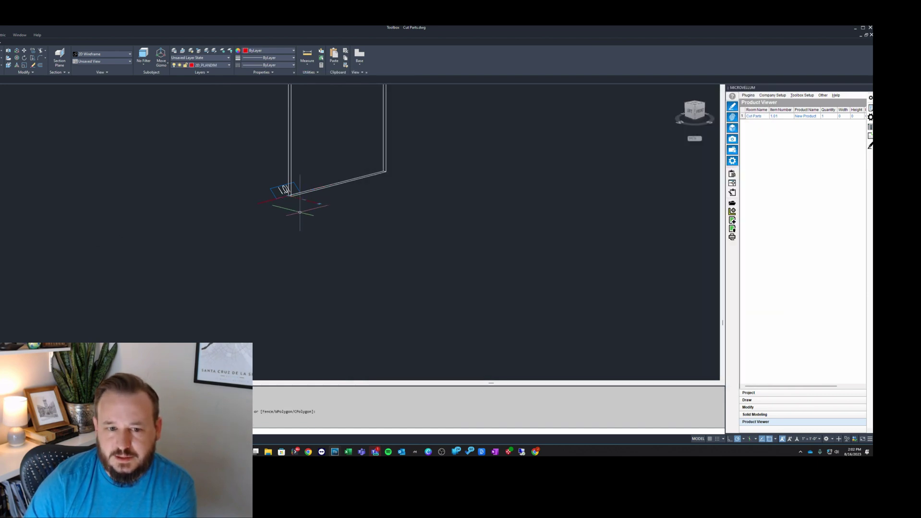
{"action": "scroll", "coordinate": [305, 203], "scroll_direction": "up", "scroll_amount": 6}
{"action": "scroll", "coordinate": [234, 260], "scroll_direction": "down", "scroll_amount": 8}
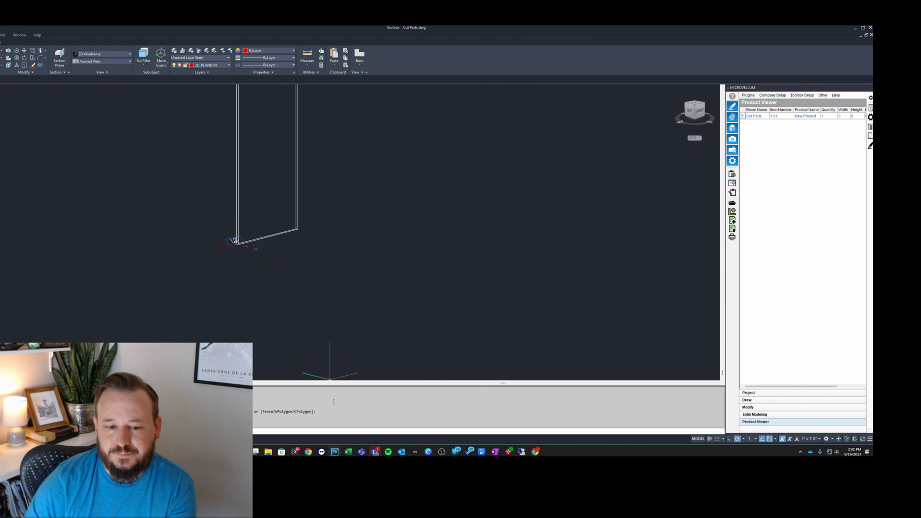
{"action": "mouse_move", "coordinate": [374, 453]}
{"action": "mouse_move", "coordinate": [323, 452]}
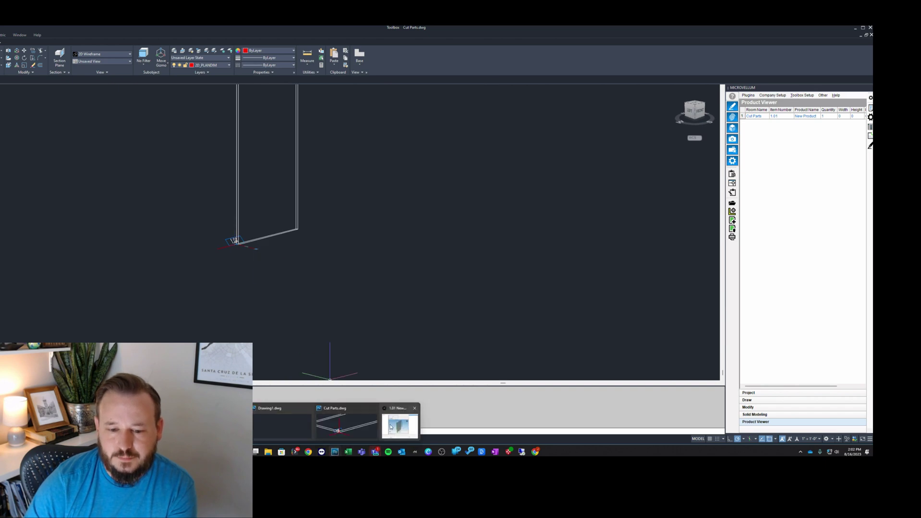
{"action": "left_click", "coordinate": [392, 420]}
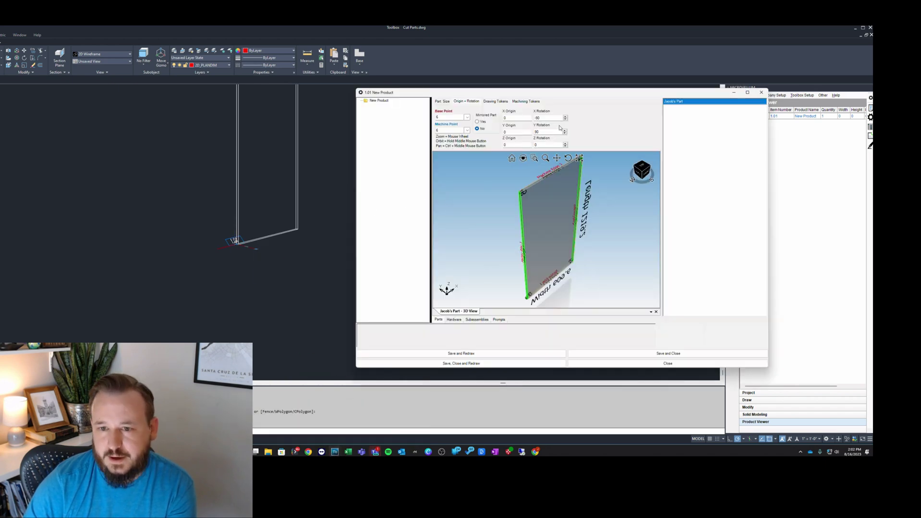
Step: Change Y rotation to -90 and save and redraw the flipped part
{"action": "double_click", "coordinate": [535, 132]}
{"action": "key", "text": "BackSpace"}
{"action": "type", "text": "-90"}
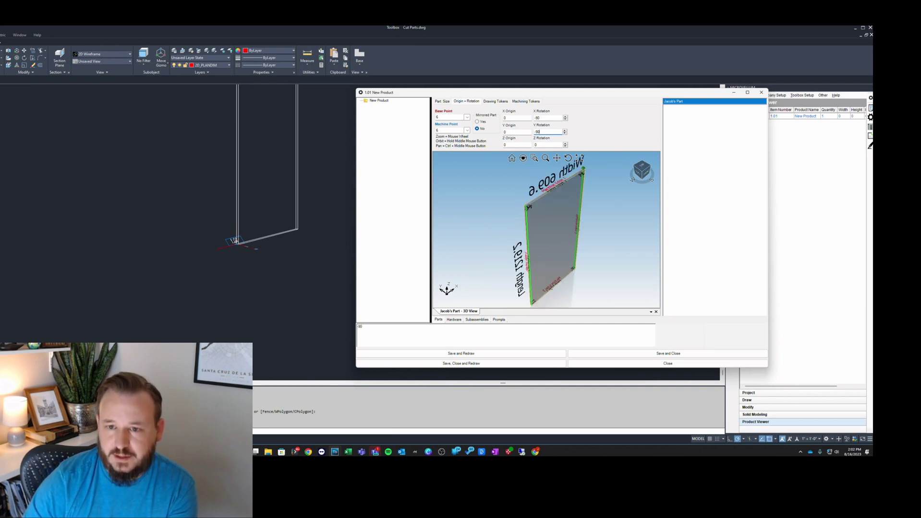
{"action": "left_click", "coordinate": [461, 363]}
{"action": "scroll", "coordinate": [261, 226], "scroll_direction": "down", "scroll_amount": 4}
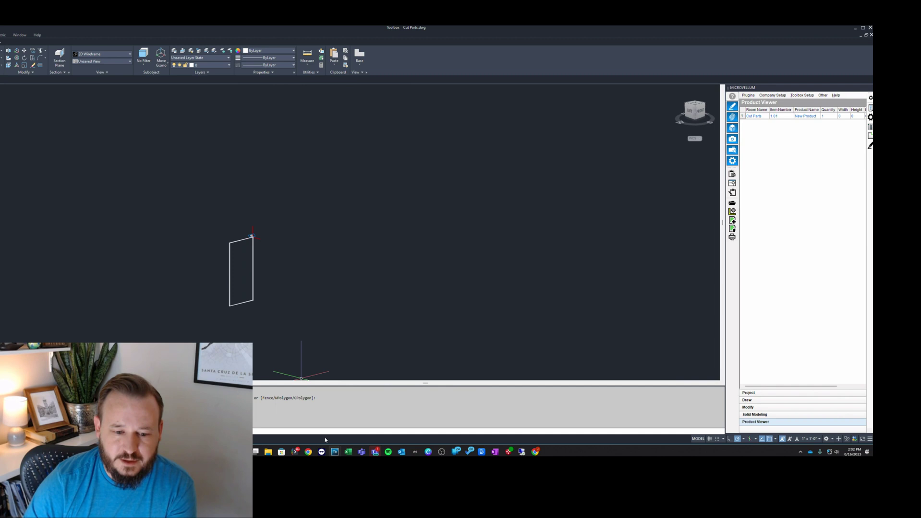
{"action": "mouse_move", "coordinate": [375, 453]}
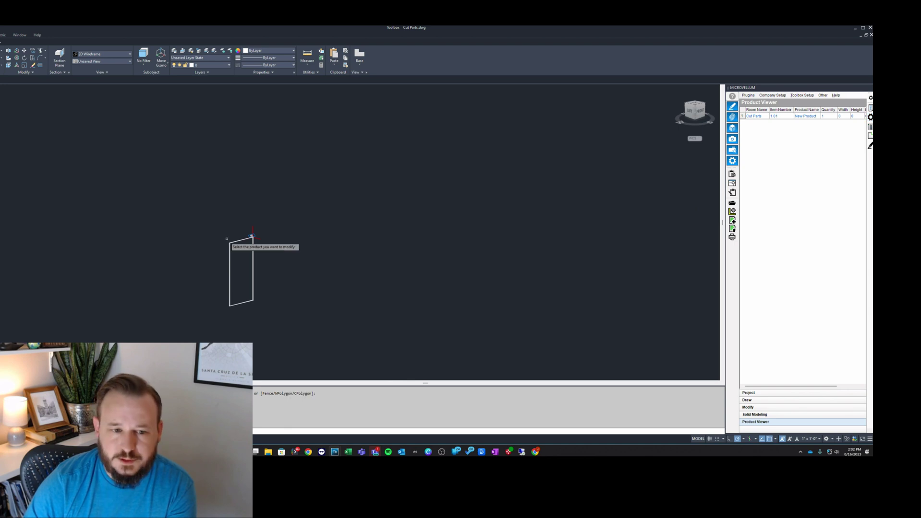
Step: Give Jacob's Part a 90° Z rotation, then save and redraw it in the drawing
{"action": "double_click", "coordinate": [251, 237]}
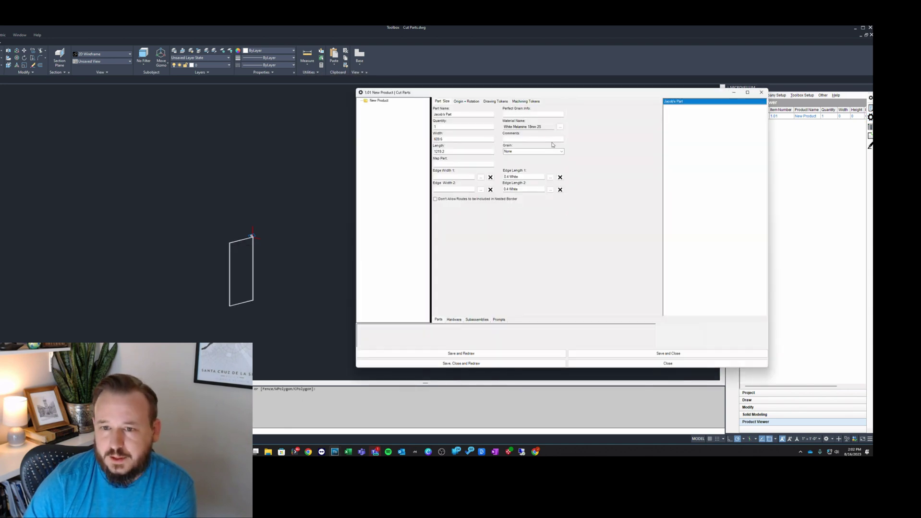
{"action": "left_click", "coordinate": [475, 102]}
{"action": "left_click", "coordinate": [554, 143]}
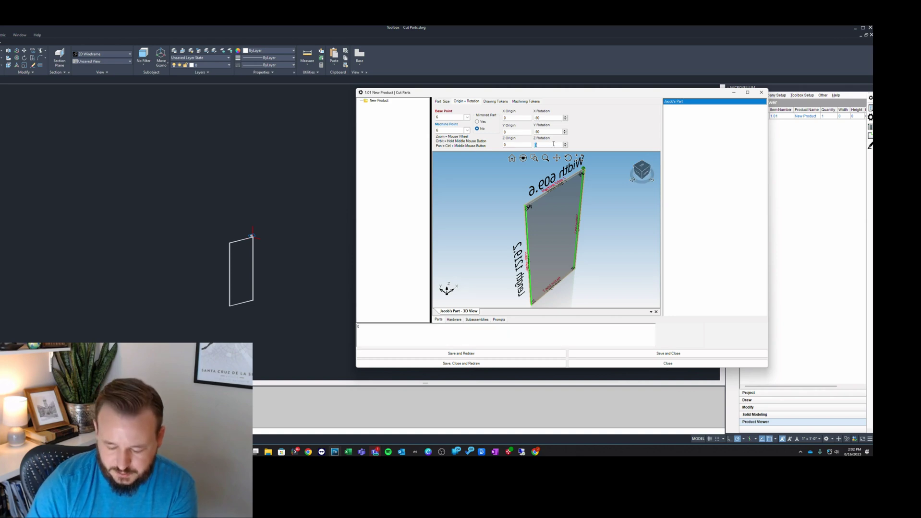
{"action": "type", "text": "90"}
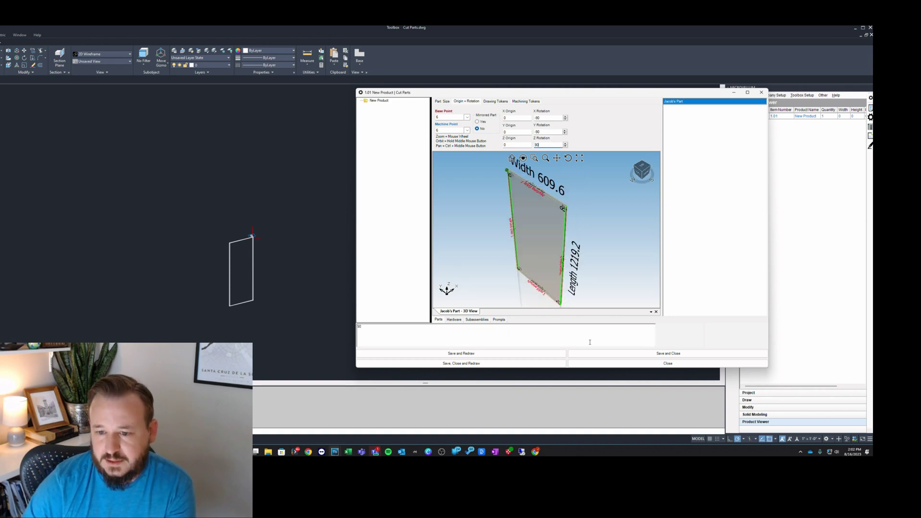
{"action": "left_click", "coordinate": [531, 356]}
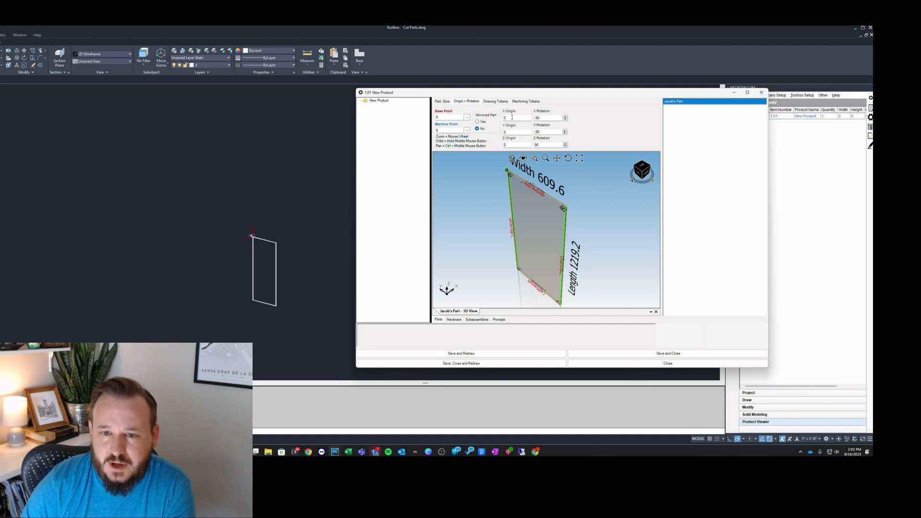
{"action": "left_click", "coordinate": [443, 102]}
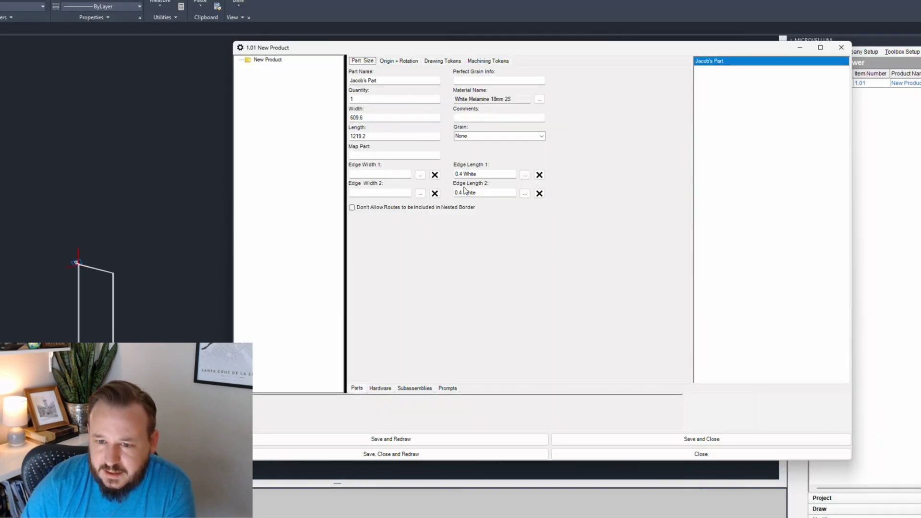
Step: Inspect the part's orientation in an enlarged 3D preview, orbiting to a near-front view
{"action": "left_click", "coordinate": [413, 61]}
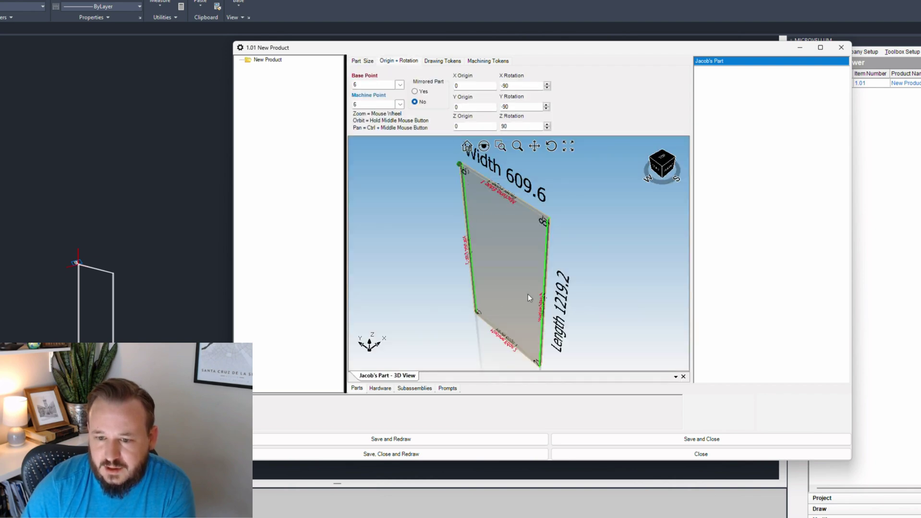
{"action": "scroll", "coordinate": [527, 294], "scroll_direction": "up", "scroll_amount": 3}
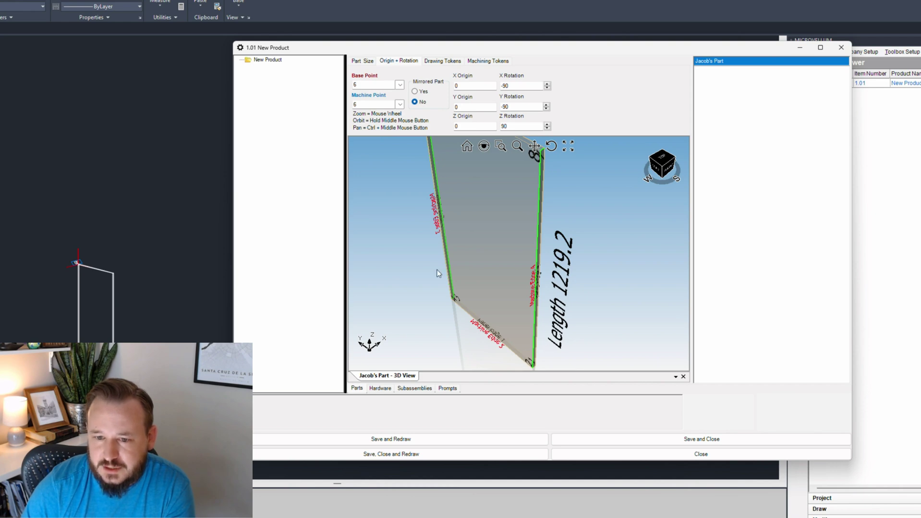
{"action": "left_click", "coordinate": [368, 61]}
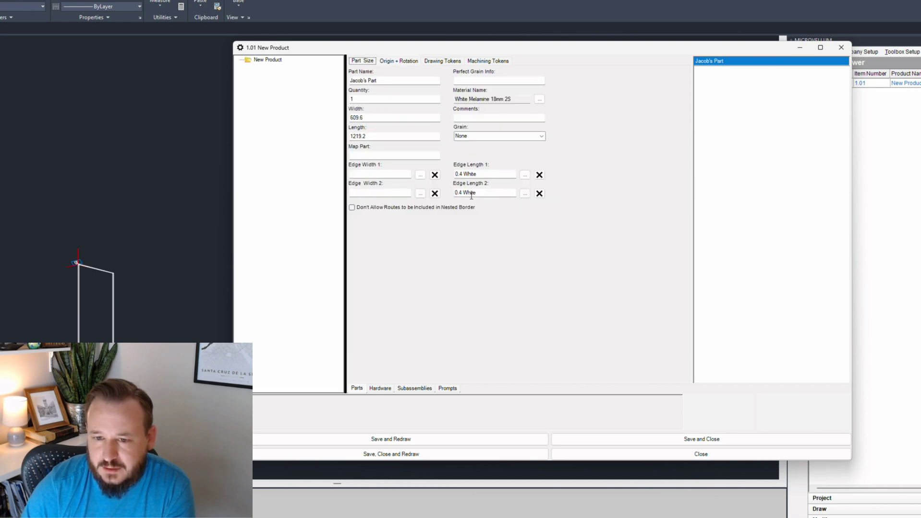
{"action": "left_click", "coordinate": [383, 61]}
{"action": "left_click", "coordinate": [365, 61]}
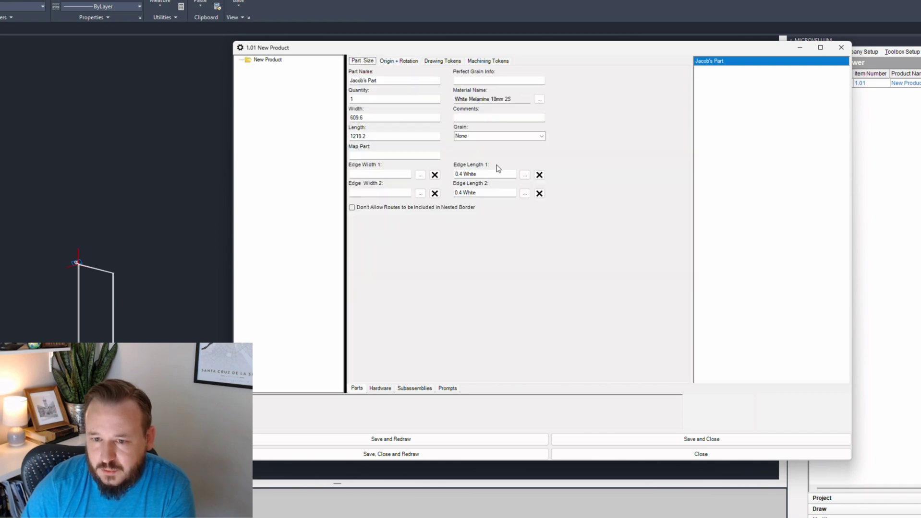
{"action": "left_click", "coordinate": [398, 61]}
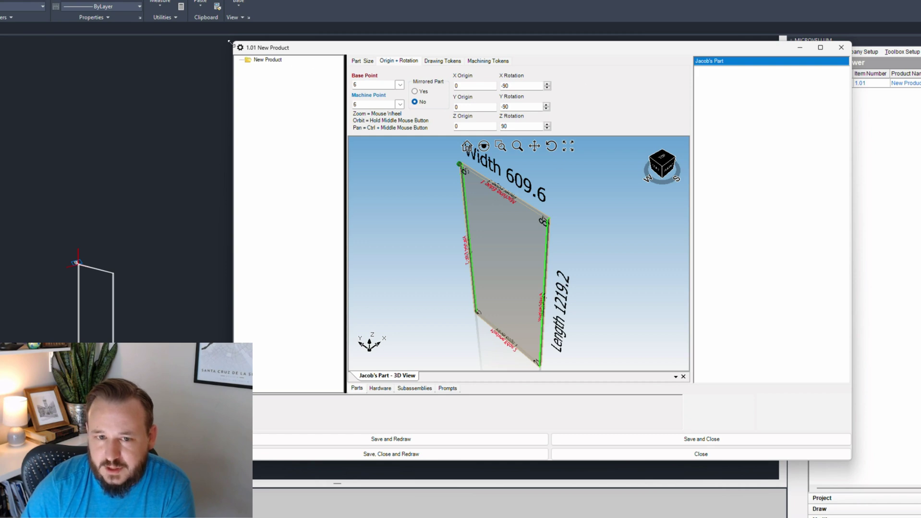
{"action": "left_click_drag", "start_coordinate": [236, 46], "coordinate": [42, 30]}
{"action": "scroll", "coordinate": [410, 290], "scroll_direction": "up", "scroll_amount": 5}
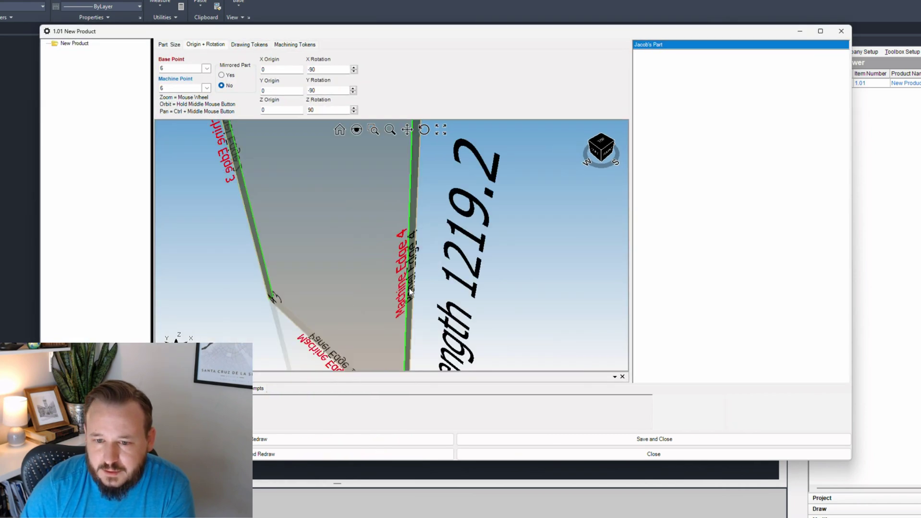
{"action": "scroll", "coordinate": [466, 353], "scroll_direction": "down", "scroll_amount": 3}
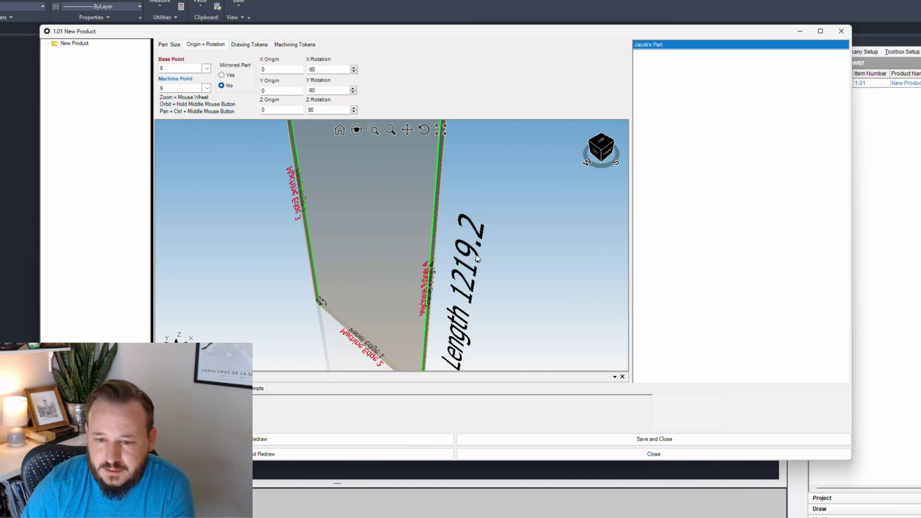
{"action": "scroll", "coordinate": [464, 273], "scroll_direction": "down", "scroll_amount": 1}
{"action": "middle_click_drag", "start_coordinate": [316, 222], "coordinate": [443, 175]}
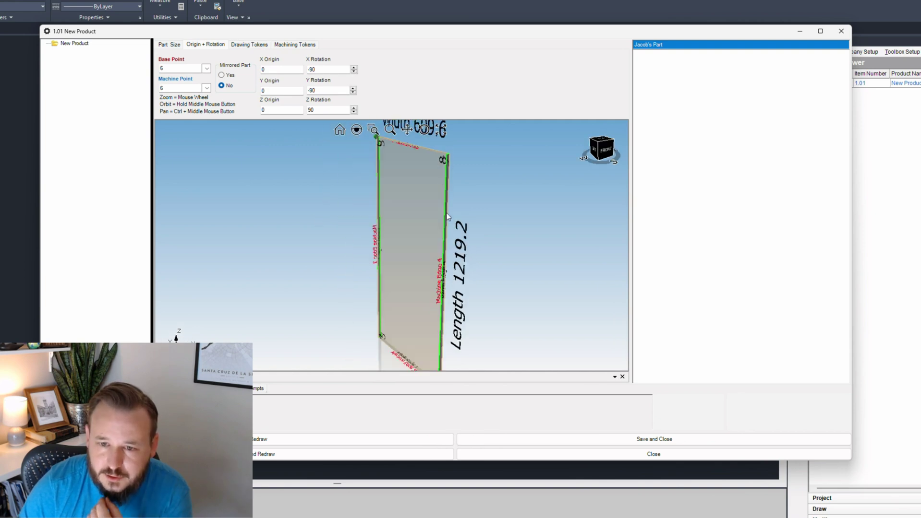
Step: Clear the 0.4 White banding from Edge Length 2 on Part Size
{"action": "left_click", "coordinate": [169, 45]}
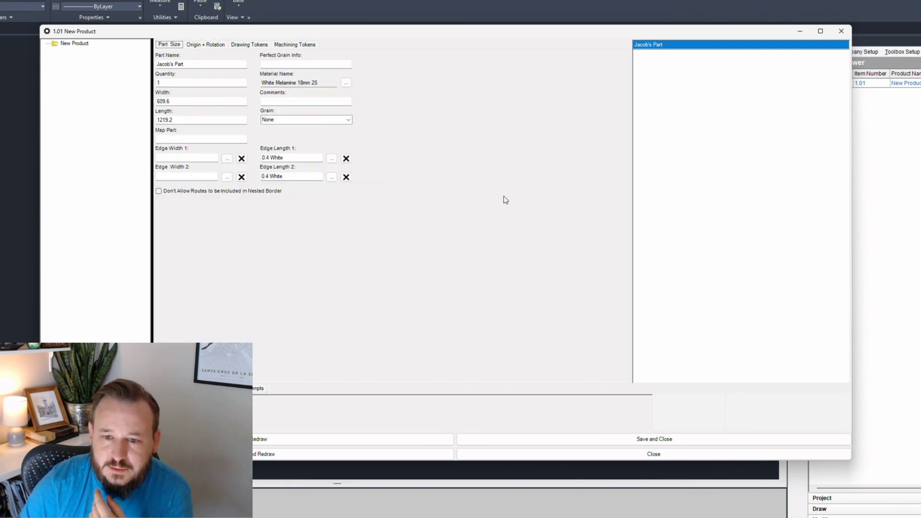
{"action": "left_click", "coordinate": [346, 177]}
{"action": "left_click", "coordinate": [196, 46]}
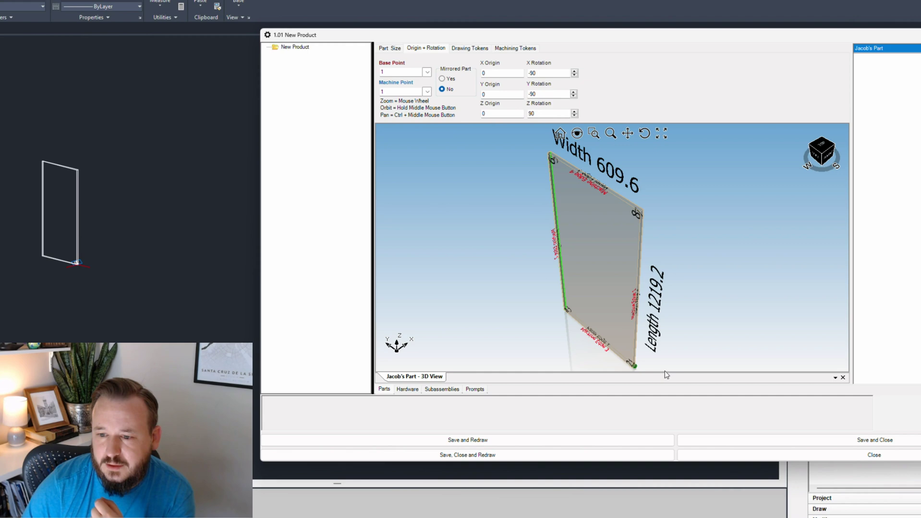
Step: Zoom the 3D preview to check corner 1 and the single banded edge
{"action": "scroll", "coordinate": [592, 261], "scroll_direction": "up", "scroll_amount": 3}
{"action": "scroll", "coordinate": [623, 336], "scroll_direction": "up", "scroll_amount": 3}
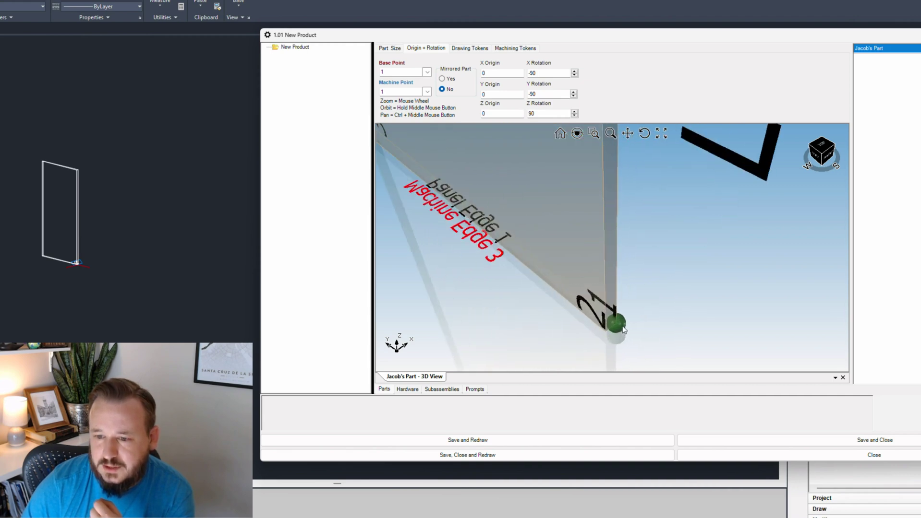
{"action": "scroll", "coordinate": [610, 315], "scroll_direction": "down", "scroll_amount": 4}
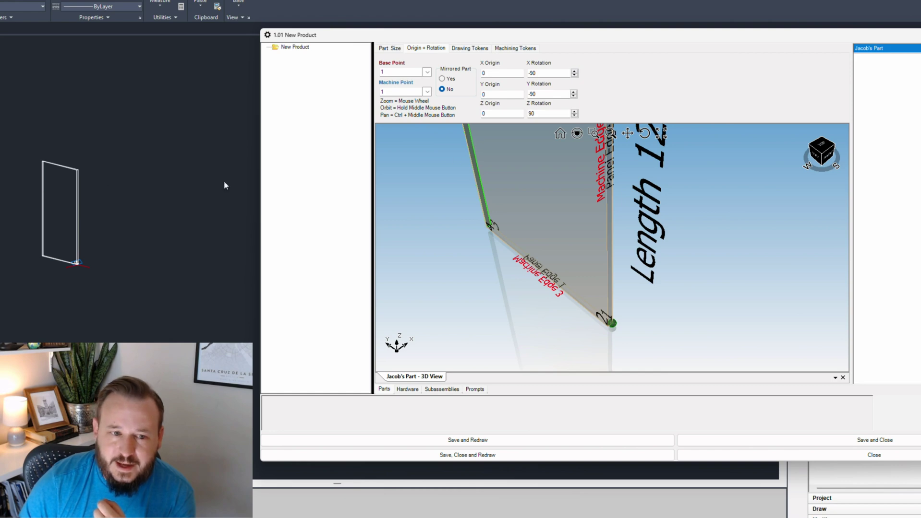
{"action": "left_click", "coordinate": [390, 48]}
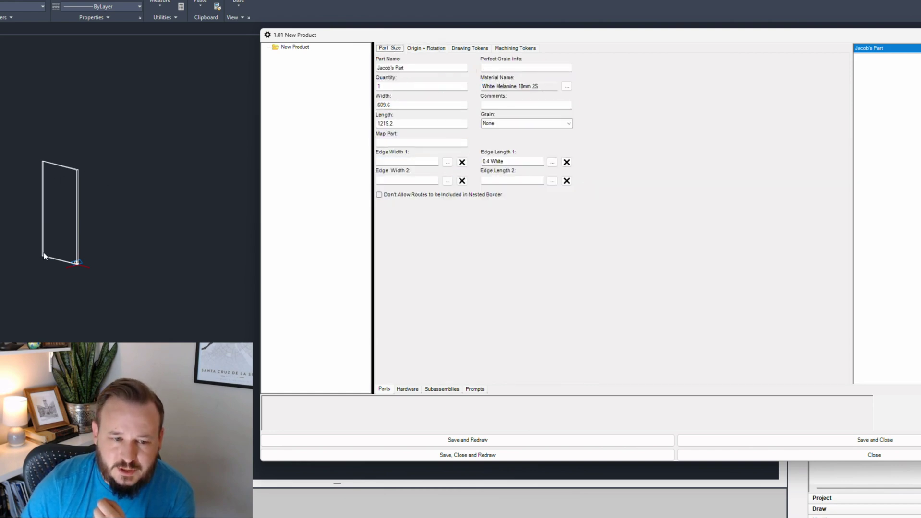
Step: Assign 0.4 White banding to Edge Length 2, Edge Width 1 and Edge Width 2
{"action": "left_click", "coordinate": [432, 50]}
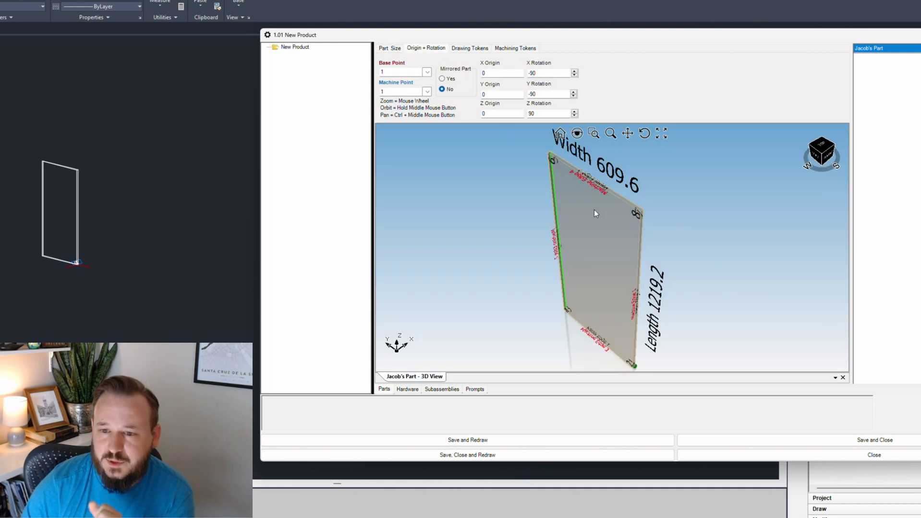
{"action": "left_click", "coordinate": [392, 49]}
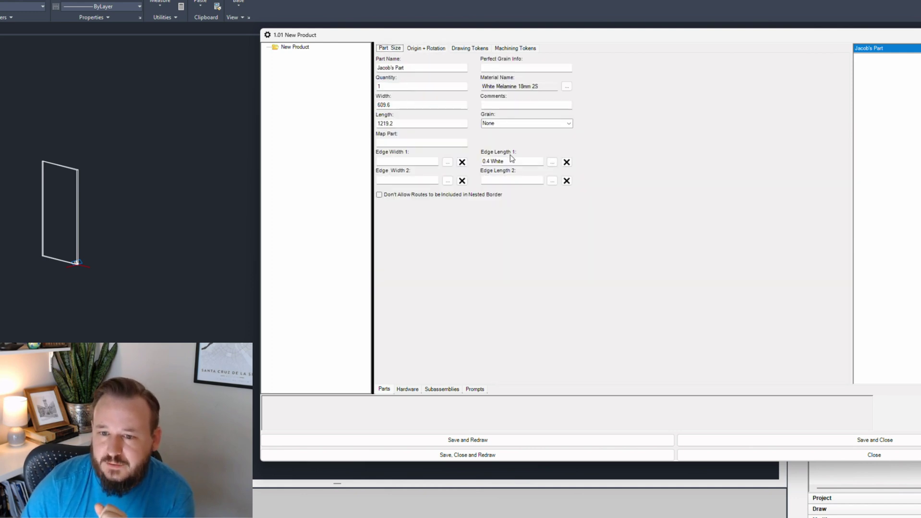
{"action": "left_click", "coordinate": [552, 181]}
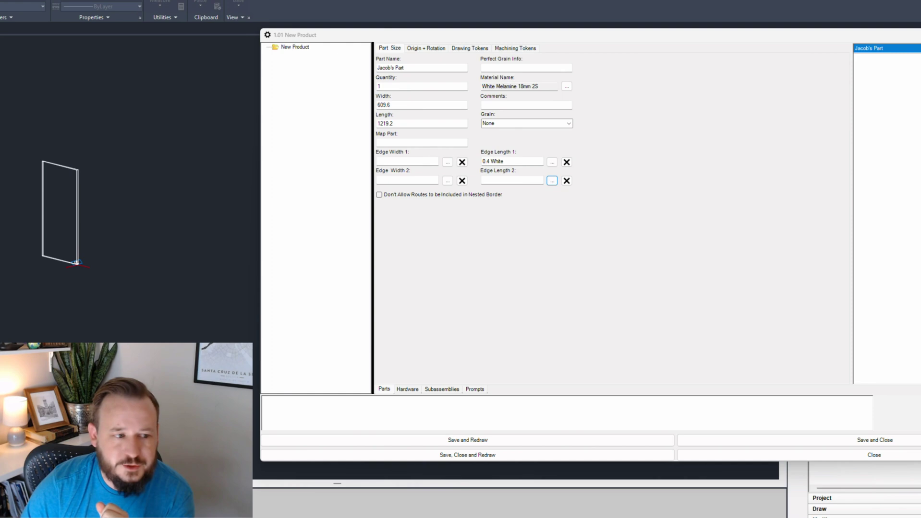
{"action": "key", "text": "Return"}
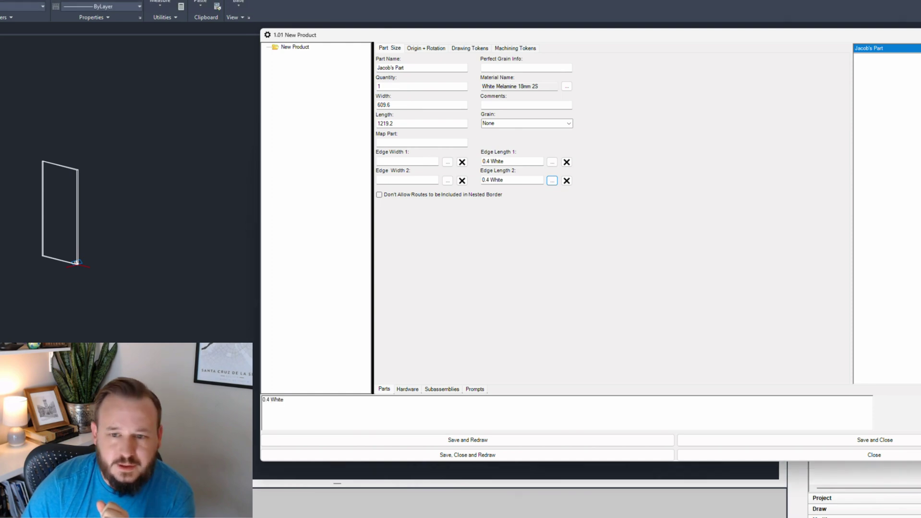
{"action": "left_click", "coordinate": [447, 162]}
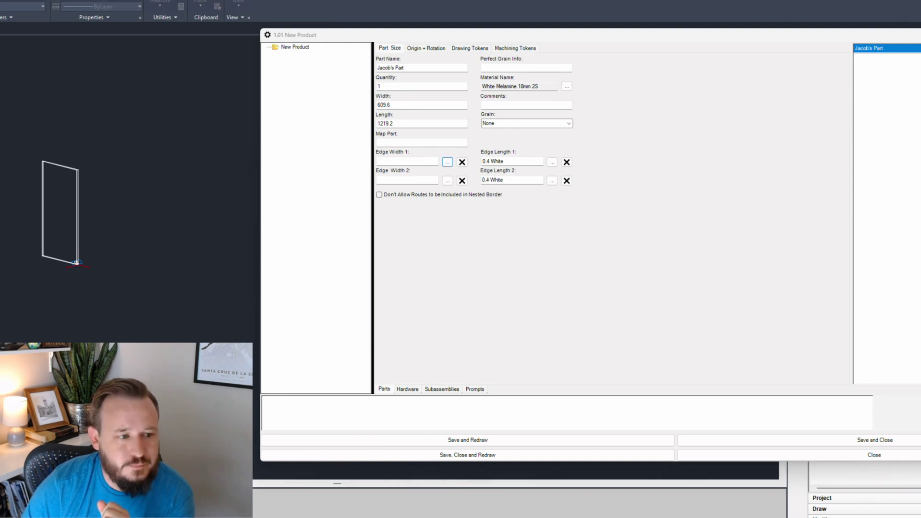
{"action": "key", "text": "Return"}
{"action": "left_click", "coordinate": [447, 181]}
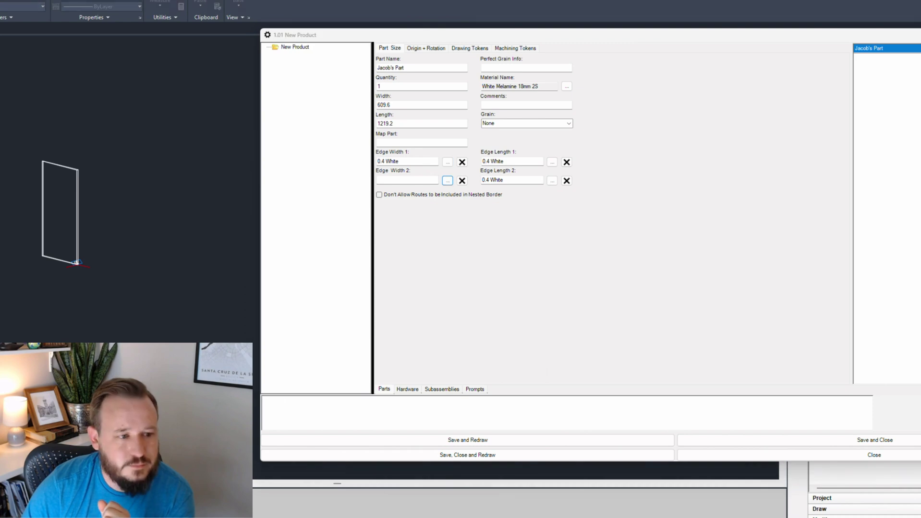
{"action": "key", "text": "Return"}
{"action": "left_click", "coordinate": [426, 48]}
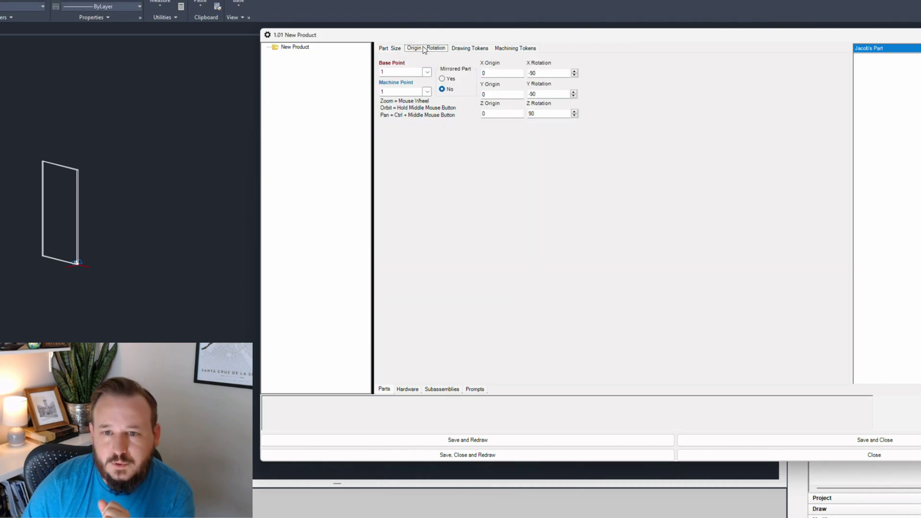